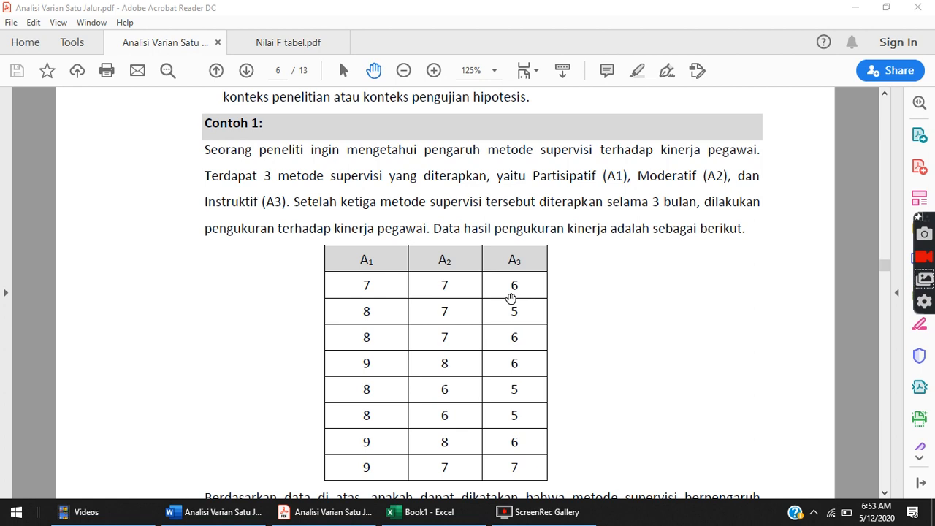
- Read Contoh 1 in the lecture PDF, from the supervision-method score table through the hypotheses to the significance level and decision criteria
{"action": "scroll", "coordinate": [511, 300], "scroll_direction": "down", "scroll_amount": 3}
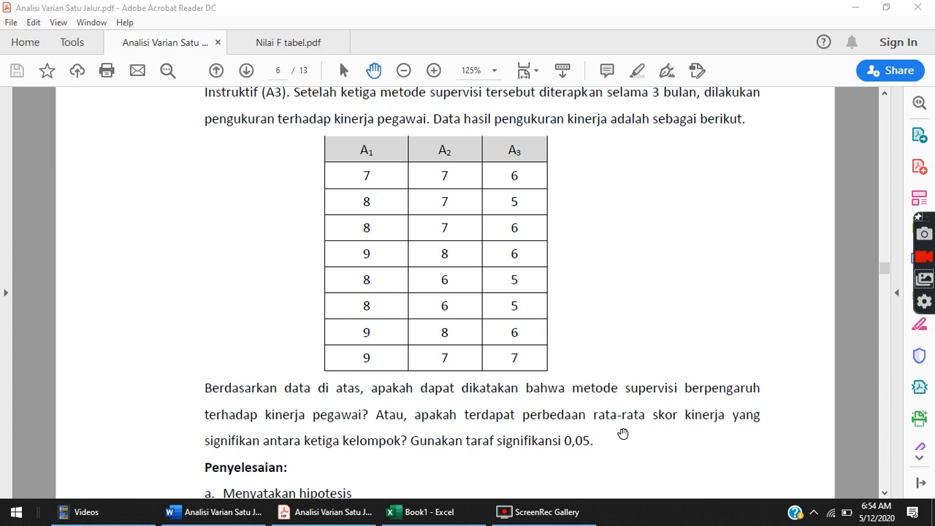
{"action": "scroll", "coordinate": [614, 428], "scroll_direction": "down", "scroll_amount": 5}
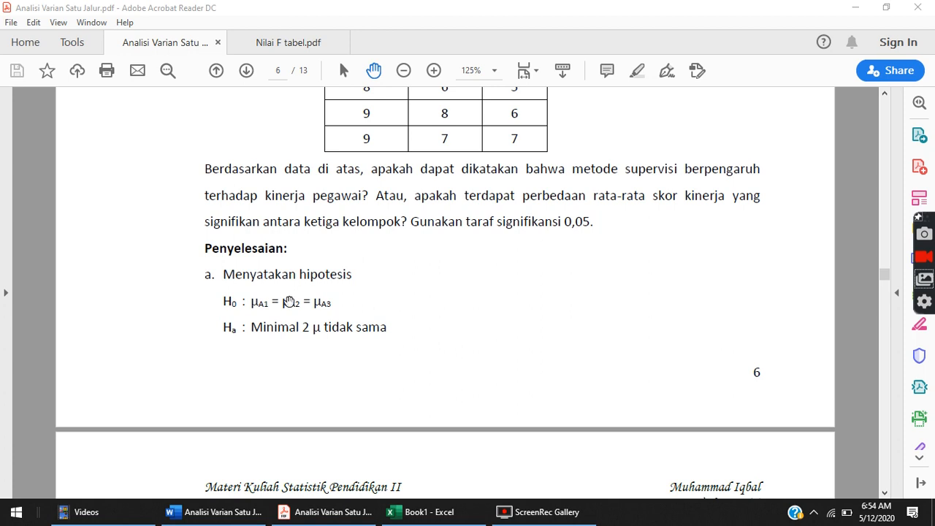
{"action": "scroll", "coordinate": [531, 270], "scroll_direction": "up", "scroll_amount": 5}
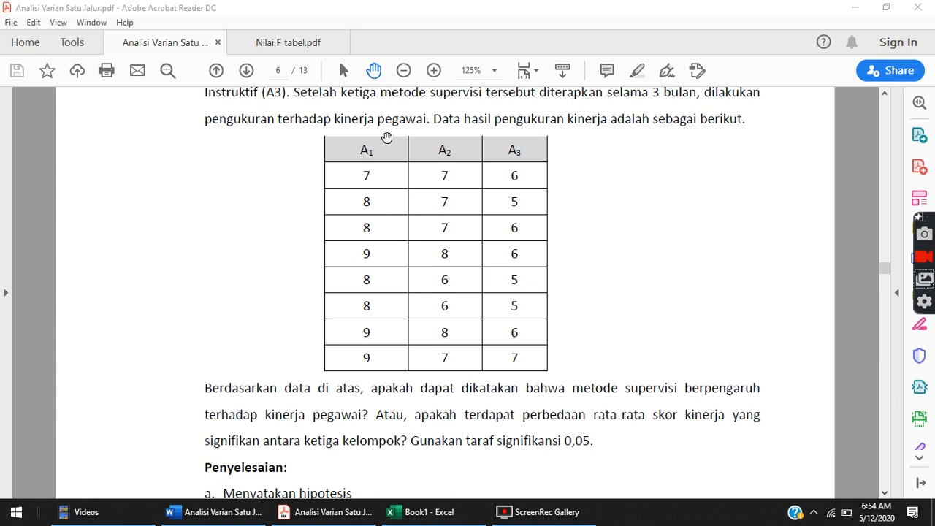
{"action": "scroll", "coordinate": [421, 289], "scroll_direction": "down", "scroll_amount": 4}
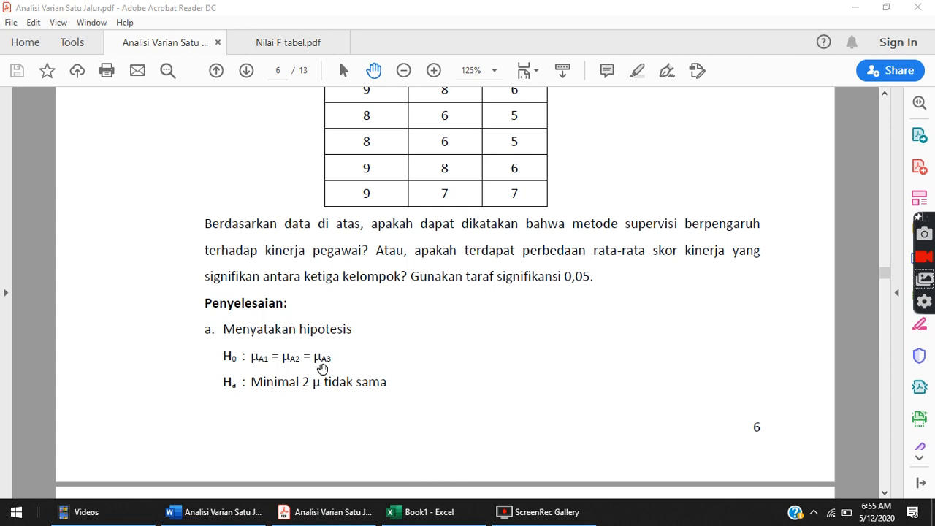
{"action": "scroll", "coordinate": [409, 372], "scroll_direction": "down", "scroll_amount": 3}
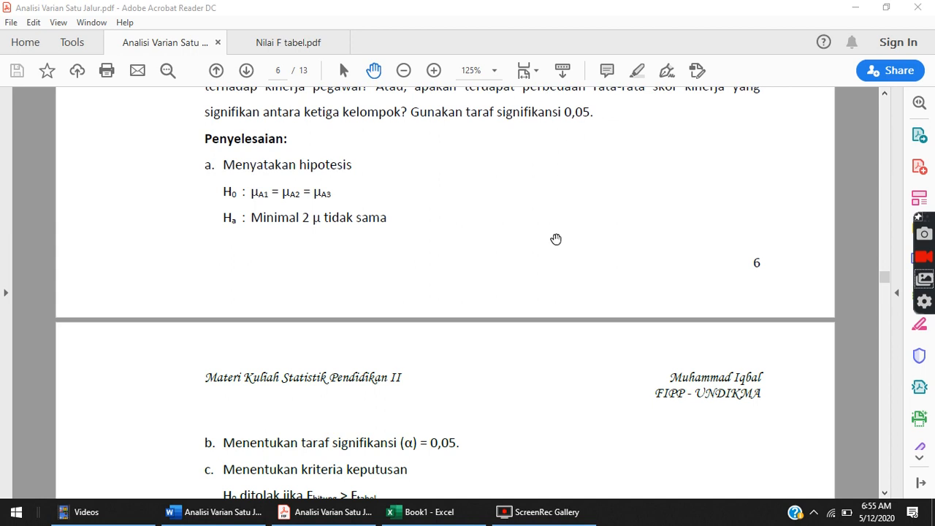
{"action": "scroll", "coordinate": [530, 321], "scroll_direction": "down", "scroll_amount": 5}
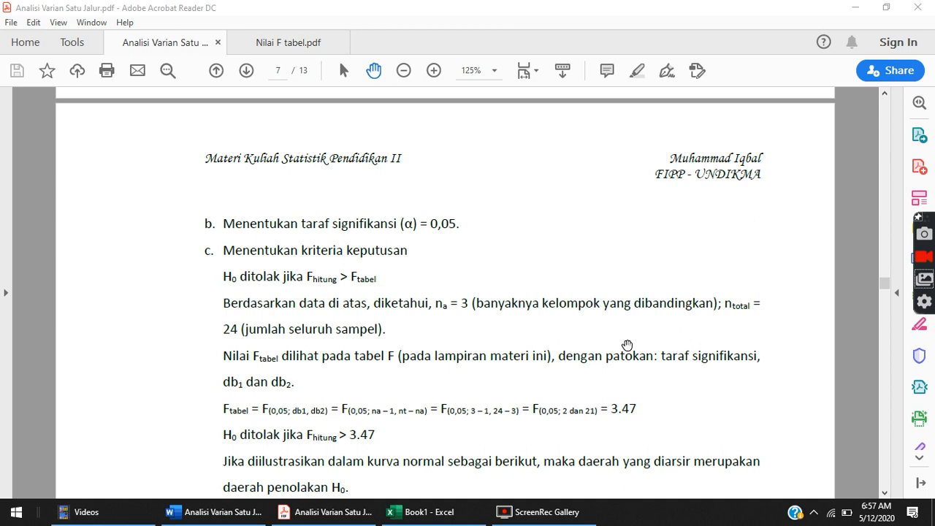
- View the 0,05 probability page in Nilai F tabel.pdf and recheck the group and sample sizes against the example's score table
{"action": "left_click", "coordinate": [302, 41]}
{"action": "scroll", "coordinate": [525, 223], "scroll_direction": "up", "scroll_amount": 6}
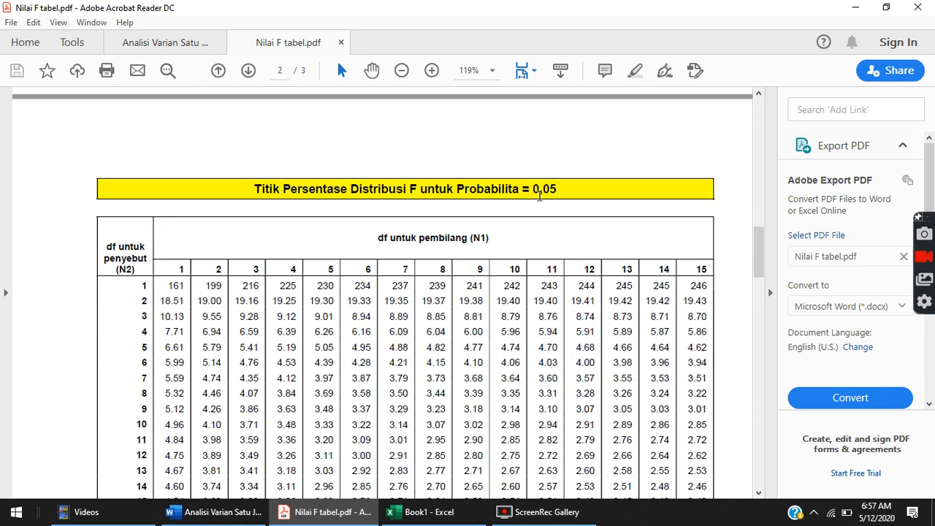
{"action": "left_click", "coordinate": [181, 42]}
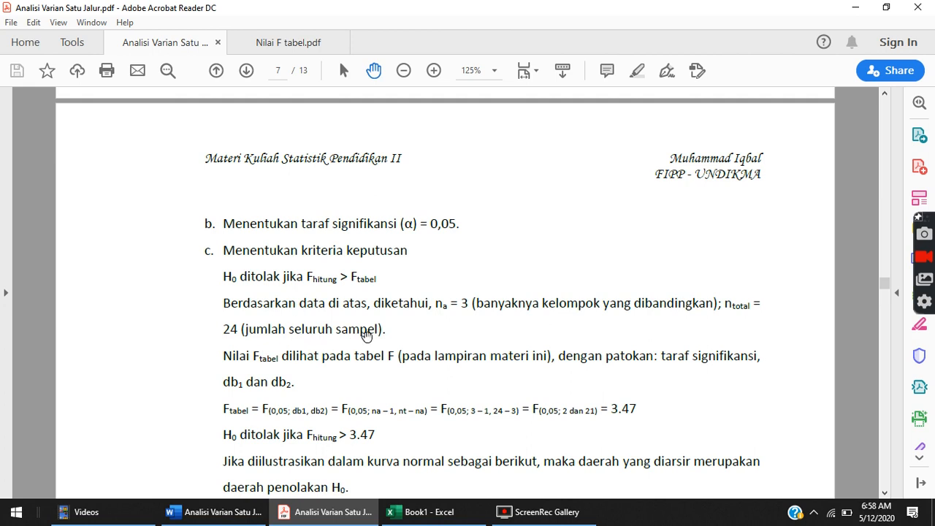
{"action": "scroll", "coordinate": [481, 319], "scroll_direction": "up", "scroll_amount": 3}
{"action": "scroll", "coordinate": [481, 320], "scroll_direction": "up", "scroll_amount": 10}
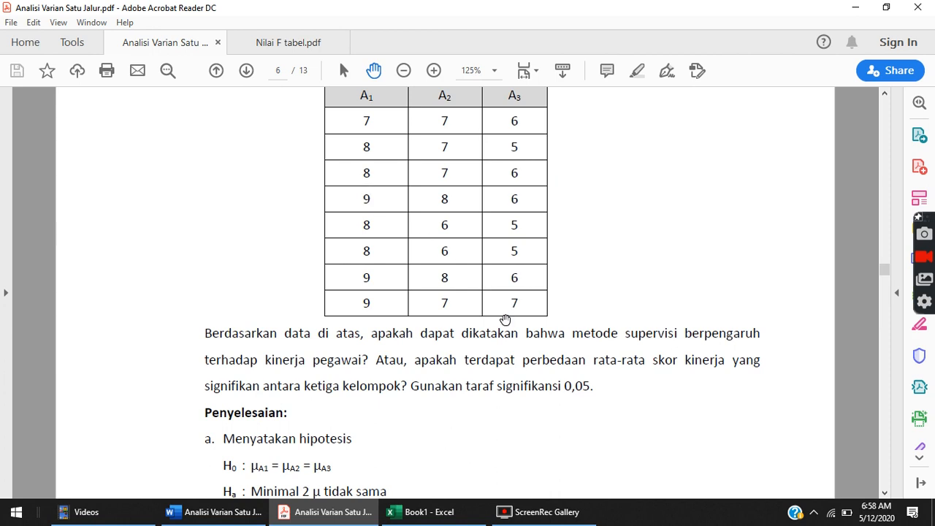
{"action": "scroll", "coordinate": [507, 329], "scroll_direction": "down", "scroll_amount": 3}
{"action": "scroll", "coordinate": [507, 330], "scroll_direction": "down", "scroll_amount": 10}
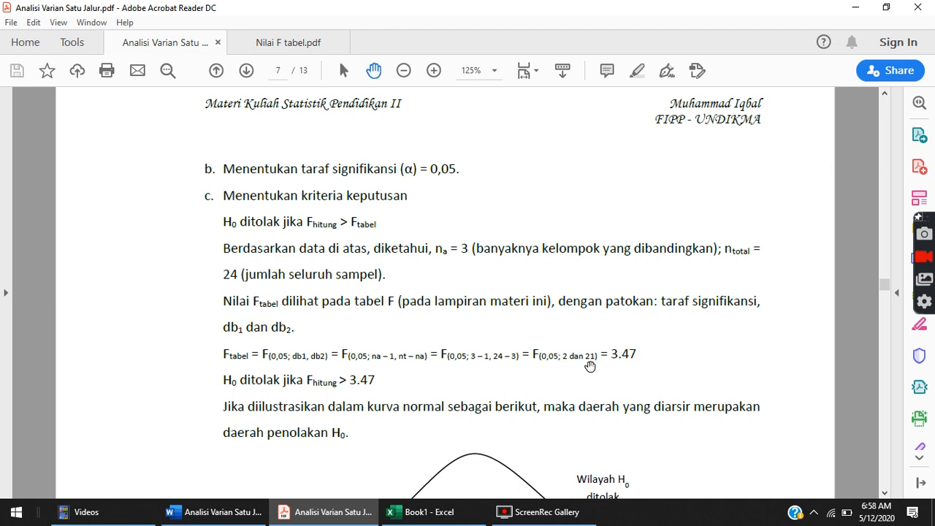
- In the F table, highlight the 0,05 probability and the headings for numerator df (N1) and denominator df (N2)
{"action": "left_click", "coordinate": [278, 45]}
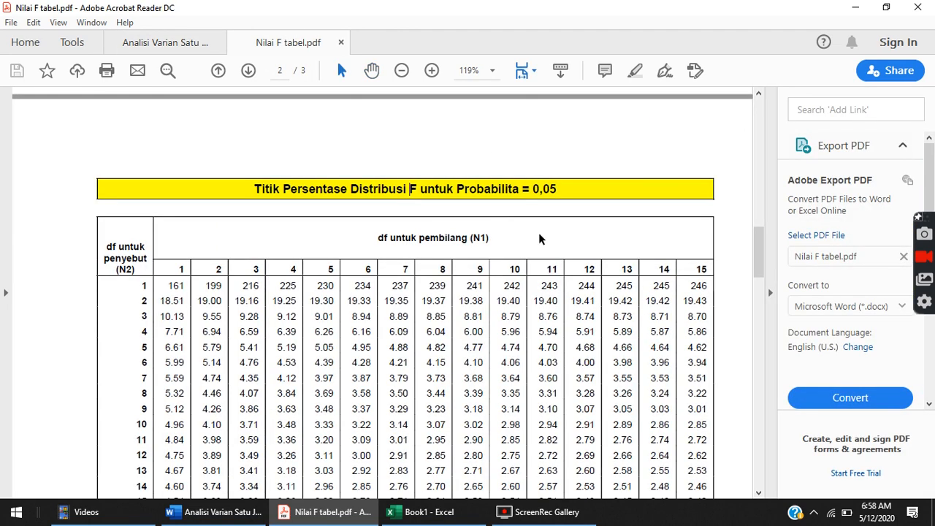
{"action": "mouse_move", "coordinate": [536, 192]}
{"action": "left_mouse_down"}
{"action": "mouse_move", "coordinate": [559, 192]}
{"action": "mouse_move", "coordinate": [531, 192]}
{"action": "left_mouse_up"}
{"action": "left_click", "coordinate": [563, 193]}
{"action": "left_click_drag", "start_coordinate": [378, 238], "coordinate": [486, 241]}
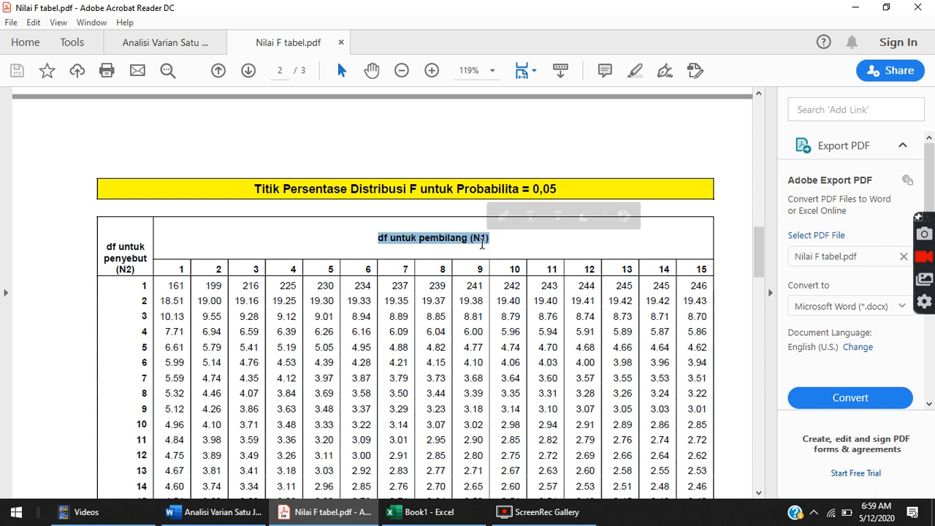
{"action": "left_click_drag", "start_coordinate": [108, 247], "coordinate": [140, 271]}
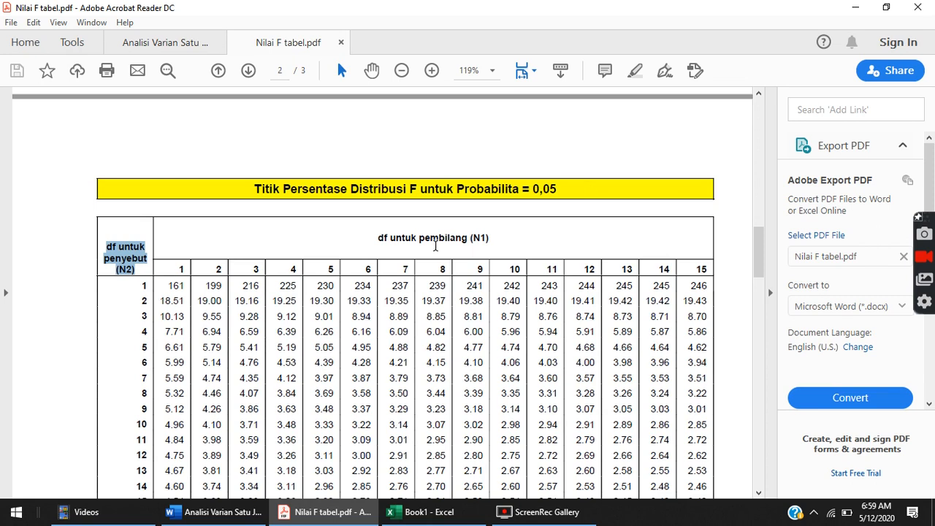
- Look up the F table value for numerator df 2 and denominator df 21, highlighting the matching column, row and cell
{"action": "left_click", "coordinate": [198, 45]}
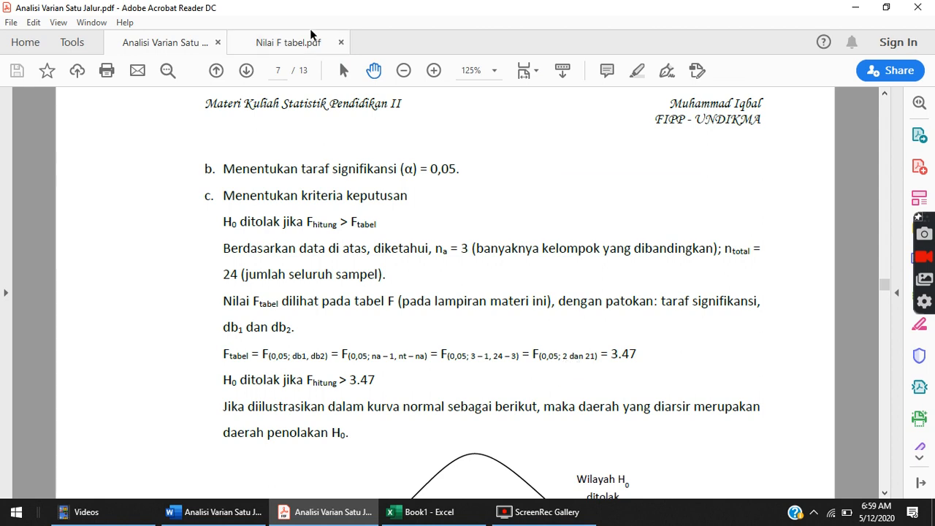
{"action": "left_click", "coordinate": [292, 42]}
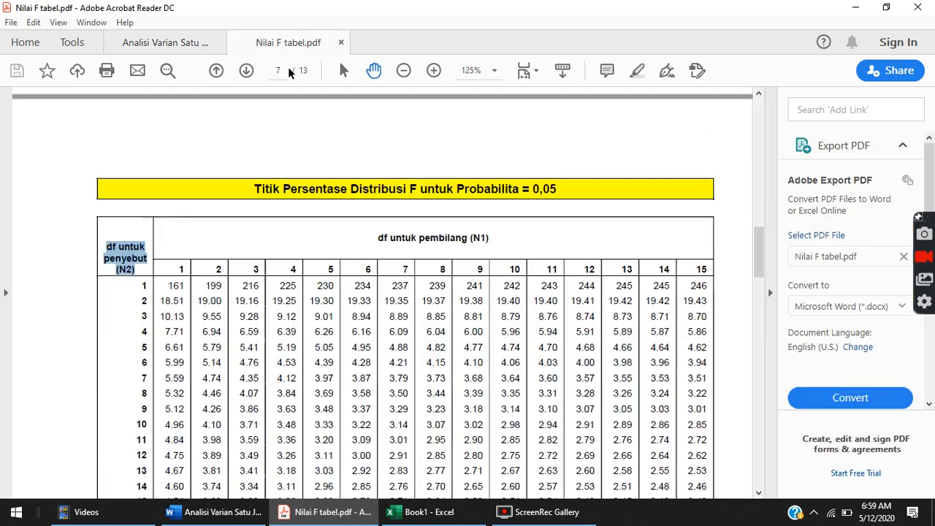
{"action": "double_click", "coordinate": [214, 265]}
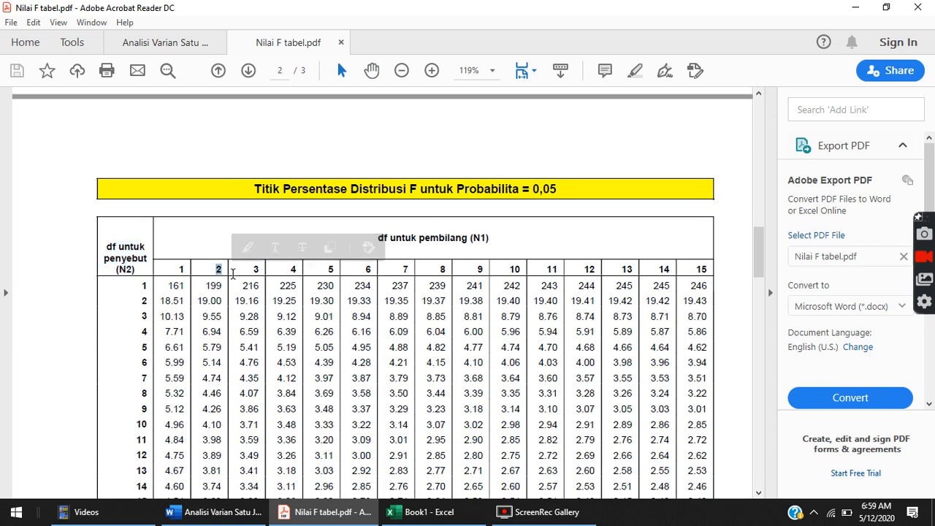
{"action": "scroll", "coordinate": [215, 310], "scroll_direction": "down", "scroll_amount": 5}
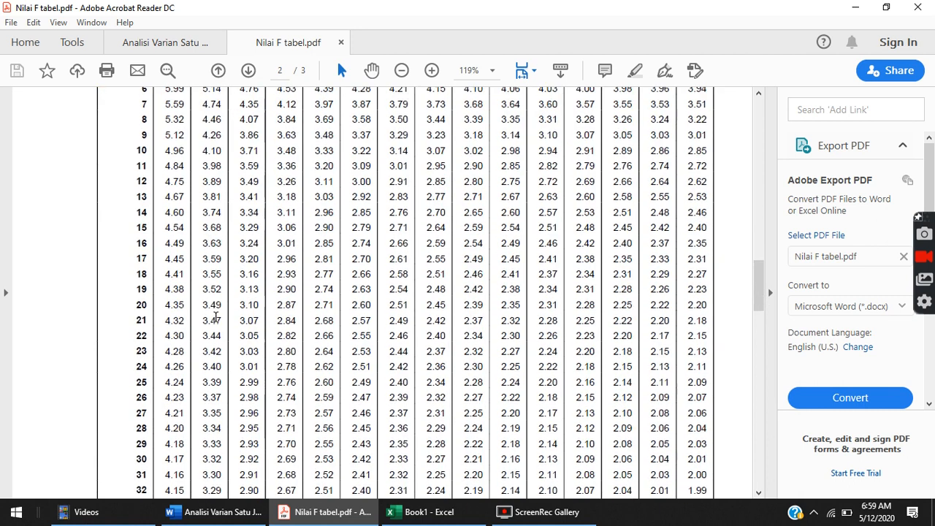
{"action": "left_click_drag", "start_coordinate": [138, 321], "coordinate": [152, 321]}
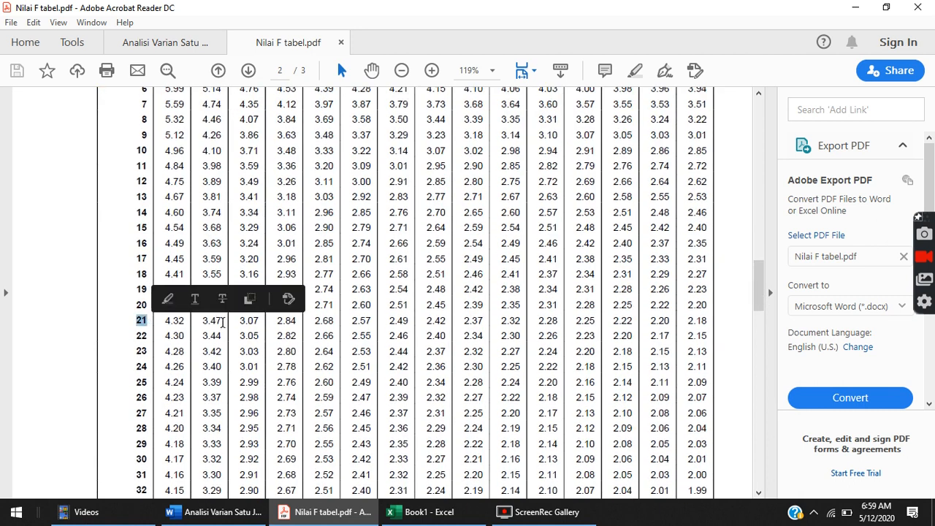
{"action": "left_click", "coordinate": [205, 321]}
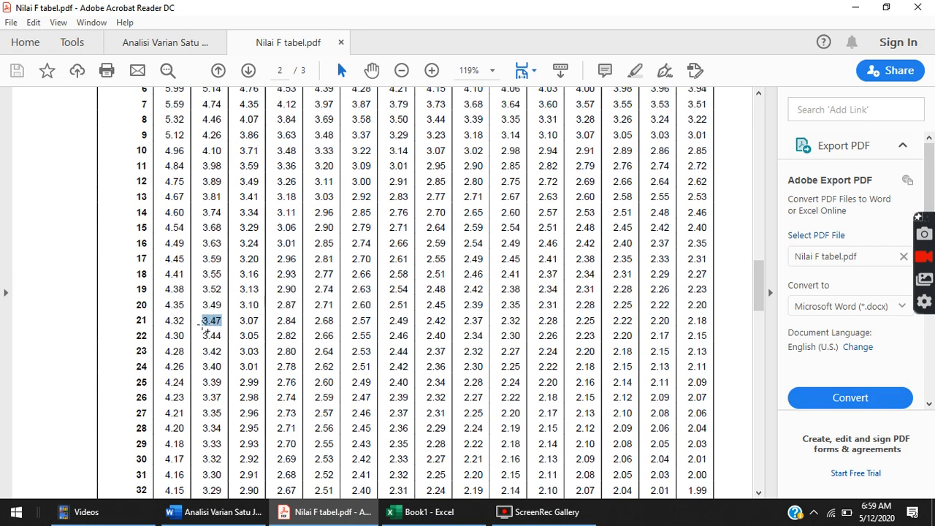
- Return to the lecture PDF and examine the H0 rejection criterion, the curve illustration and the helper calculation table in section d
{"action": "left_click", "coordinate": [174, 45]}
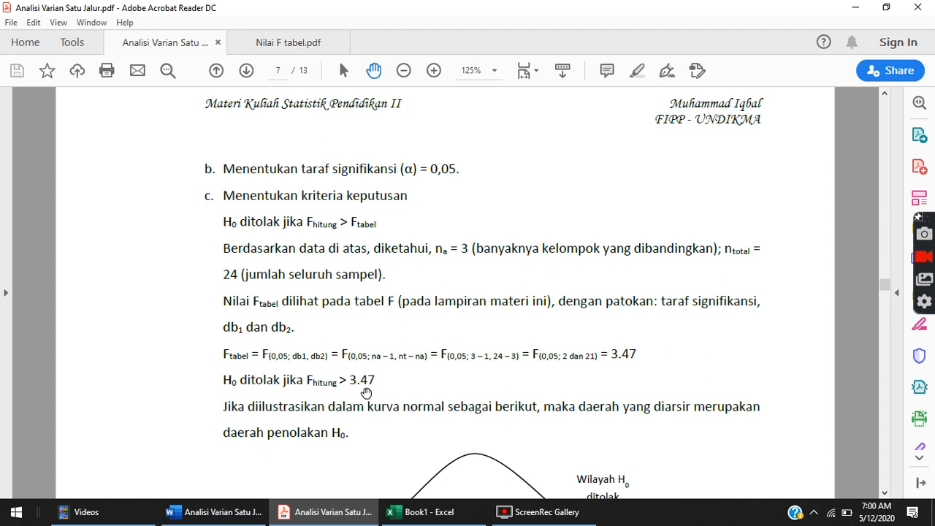
{"action": "scroll", "coordinate": [366, 393], "scroll_direction": "down", "scroll_amount": 2}
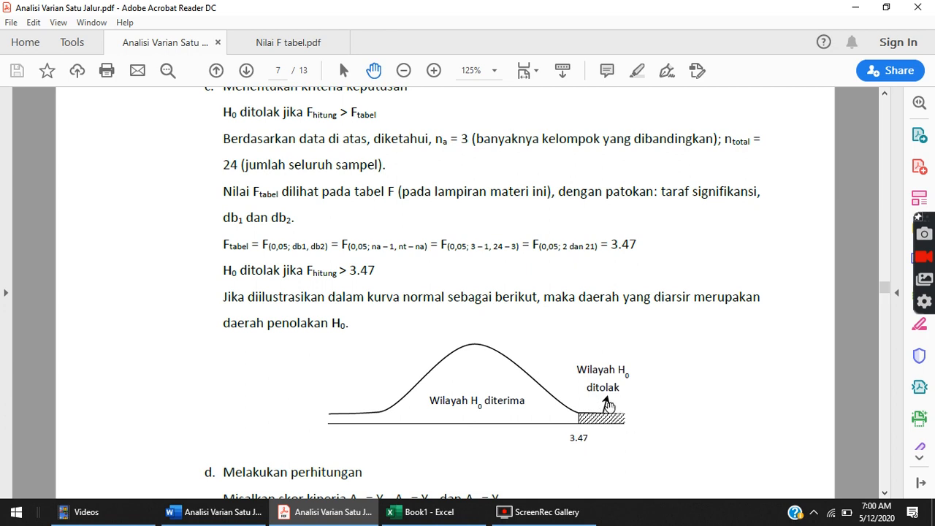
{"action": "scroll", "coordinate": [614, 409], "scroll_direction": "down", "scroll_amount": 1}
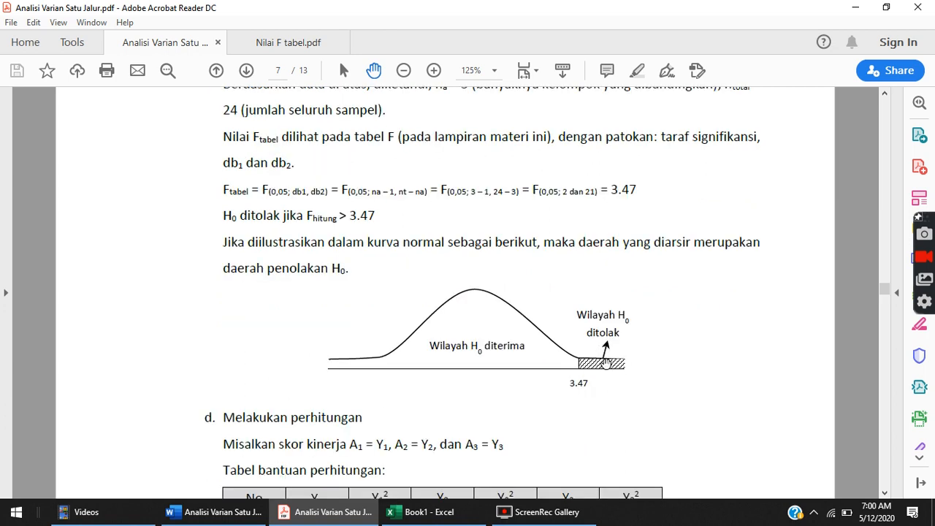
{"action": "scroll", "coordinate": [605, 363], "scroll_direction": "down", "scroll_amount": 2}
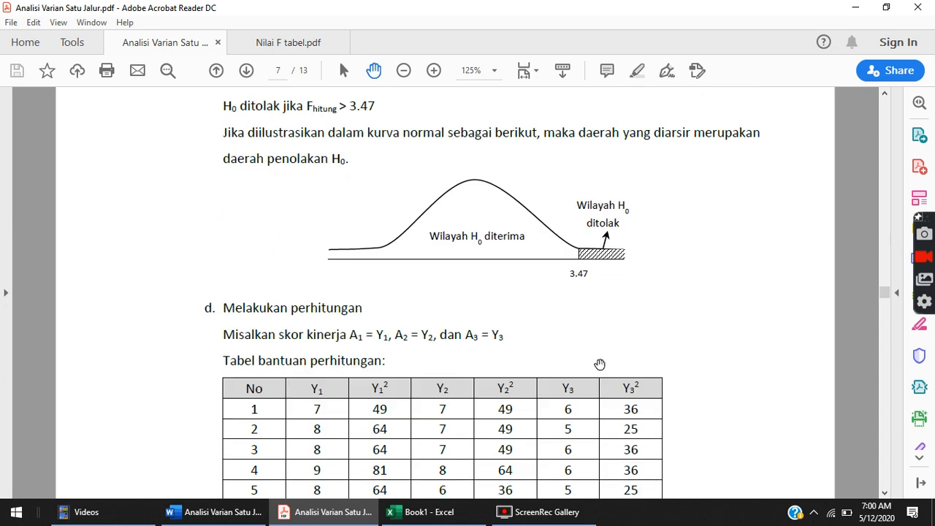
{"action": "scroll", "coordinate": [599, 364], "scroll_direction": "down", "scroll_amount": 1}
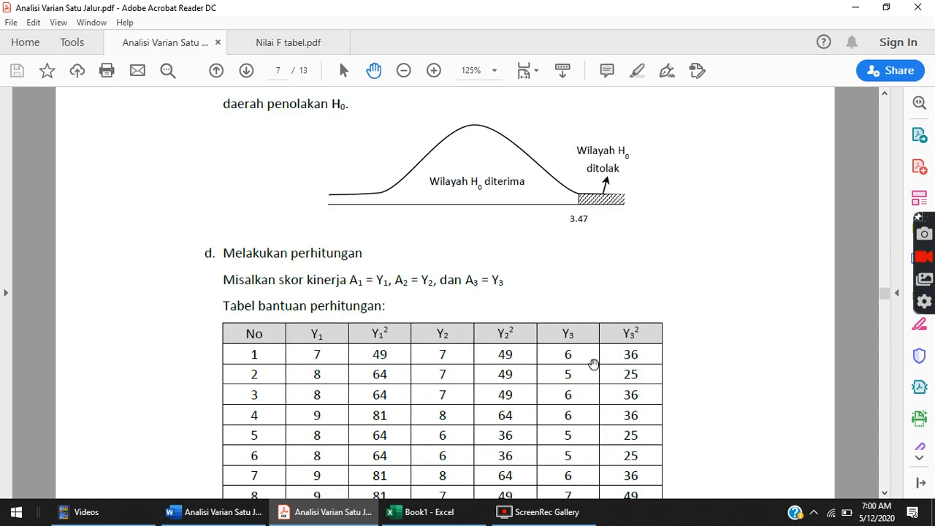
{"action": "scroll", "coordinate": [528, 320], "scroll_direction": "down", "scroll_amount": 1}
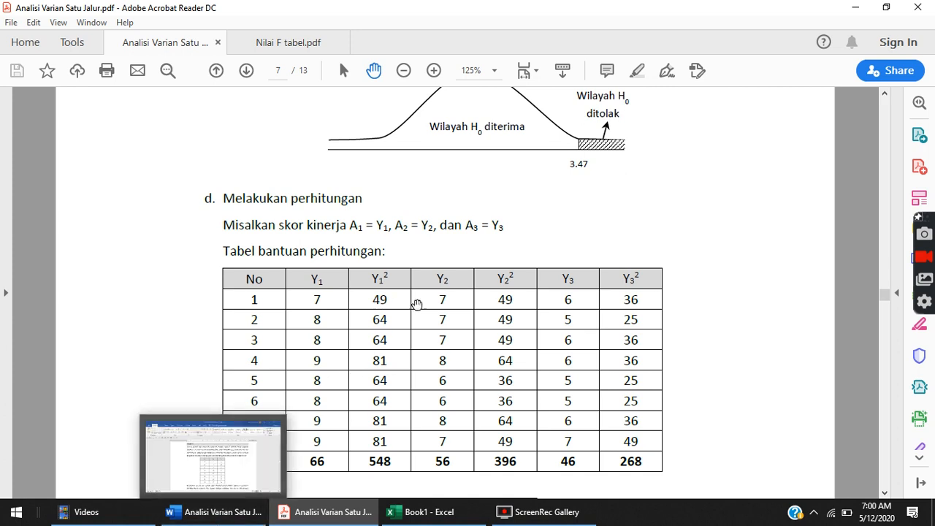
- Copy the A1–A3 score table from the Word file Analisi Varian Satu Jalur.docx into a new blank document
{"action": "left_click", "coordinate": [223, 515]}
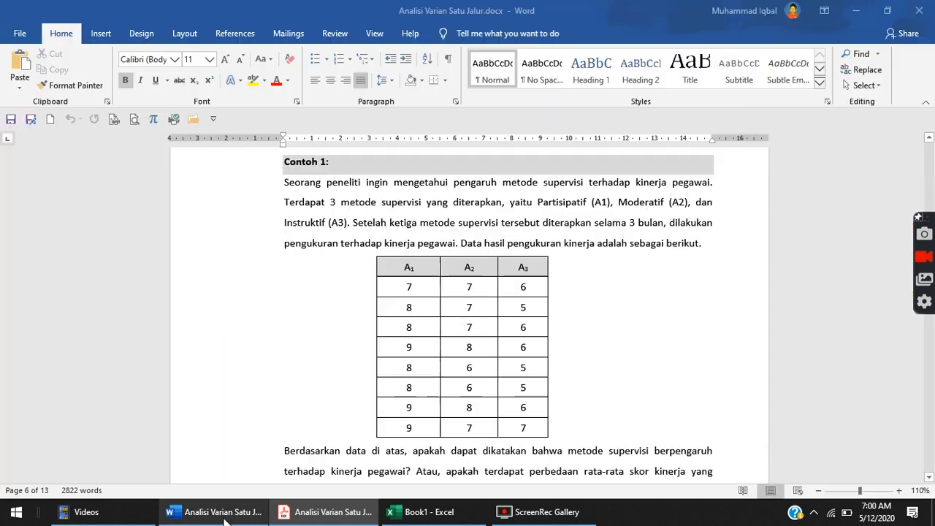
{"action": "scroll", "coordinate": [475, 303], "scroll_direction": "down", "scroll_amount": 7}
{"action": "scroll", "coordinate": [475, 303], "scroll_direction": "up", "scroll_amount": 5}
{"action": "scroll", "coordinate": [475, 302], "scroll_direction": "up", "scroll_amount": 3}
{"action": "left_click_drag", "start_coordinate": [414, 210], "coordinate": [524, 370]}
{"action": "key", "text": "ctrl+c"}
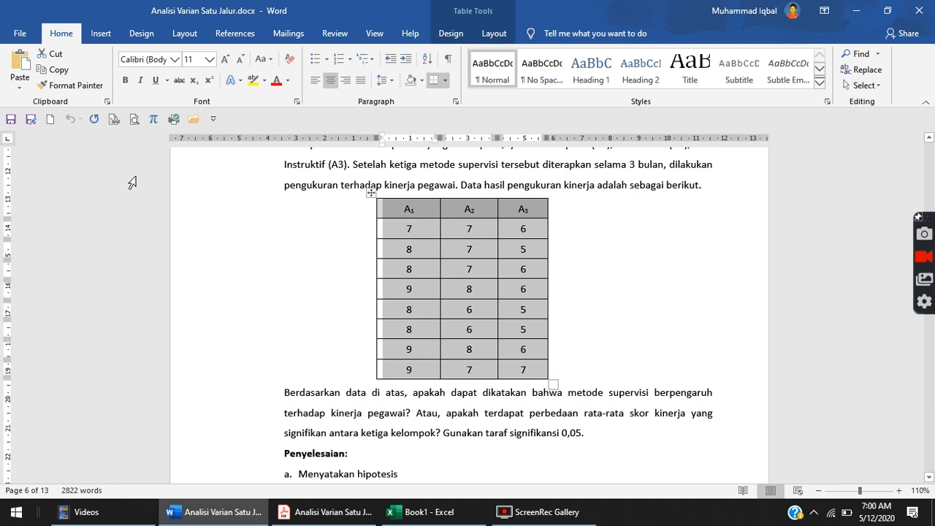
{"action": "left_click", "coordinate": [50, 119]}
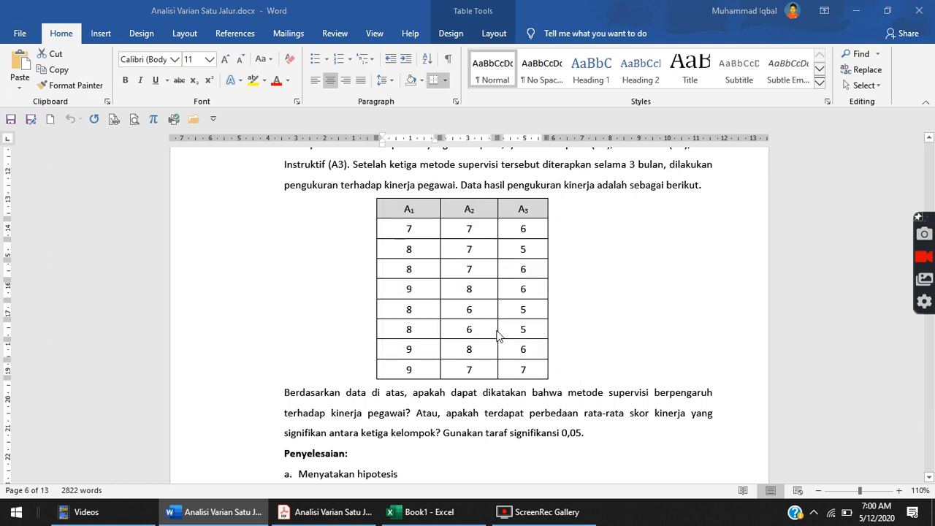
{"action": "key", "text": "ctrl+v"}
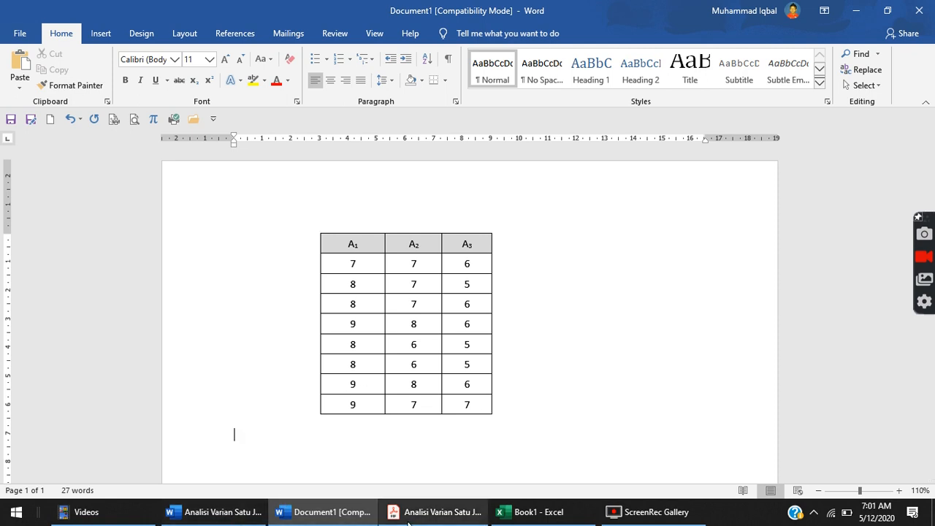
- Check the Y1 column in the PDF's helper table, and write "7 + 8 + 8 + 9 + … + 9 =" below the copied Word table
{"action": "left_click", "coordinate": [435, 512]}
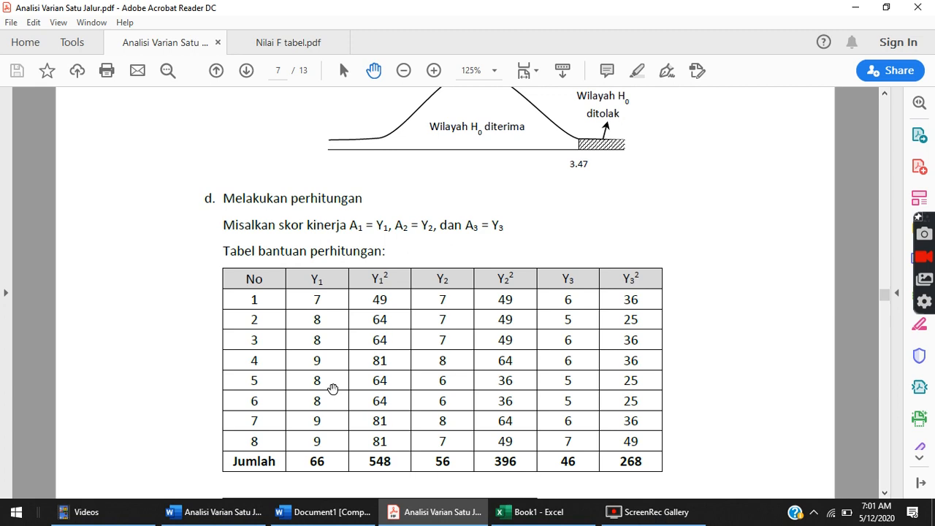
{"action": "scroll", "coordinate": [331, 392], "scroll_direction": "down", "scroll_amount": 1}
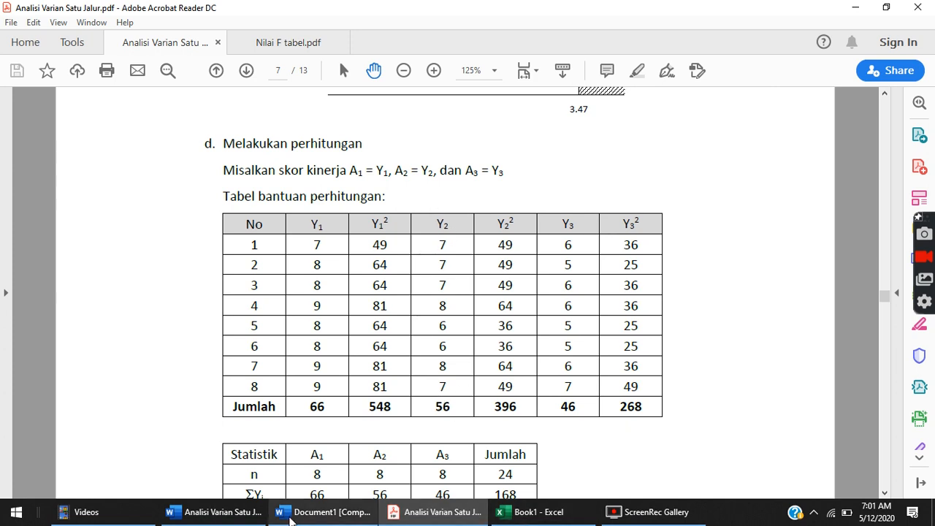
{"action": "left_click", "coordinate": [321, 515]}
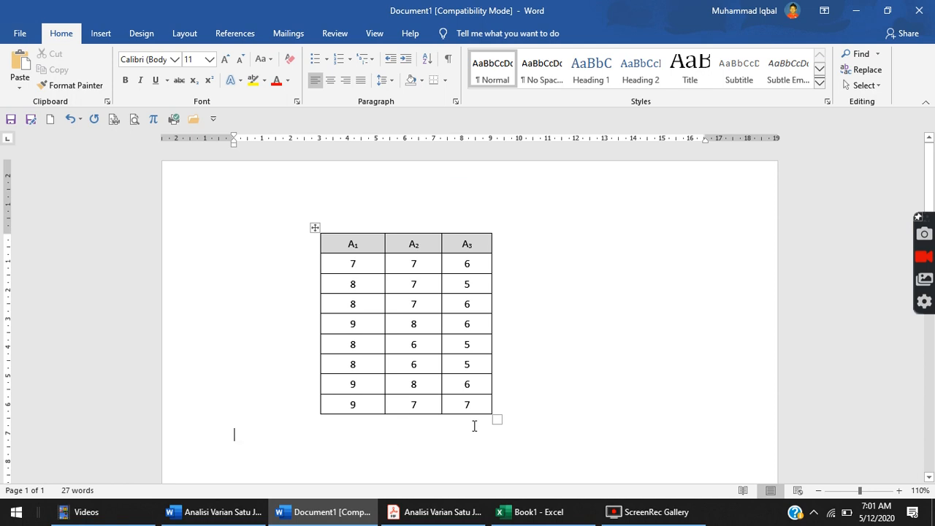
{"action": "type", "text": "7"}
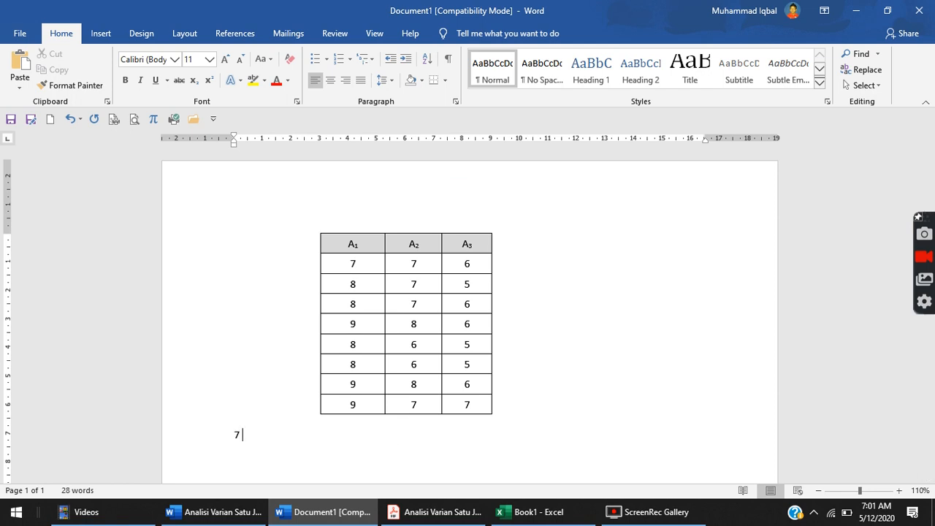
{"action": "type", "text": " + 8 + 8 + 9 + … + 9 ="}
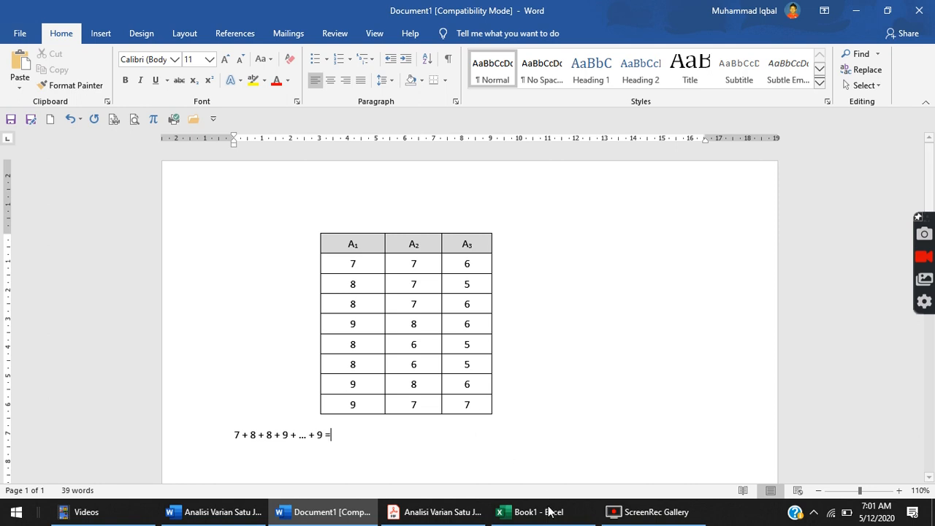
- Switch to the lecture PDF and copy the A1–A3 score table under Contoh 1
{"action": "mouse_move", "coordinate": [547, 517]}
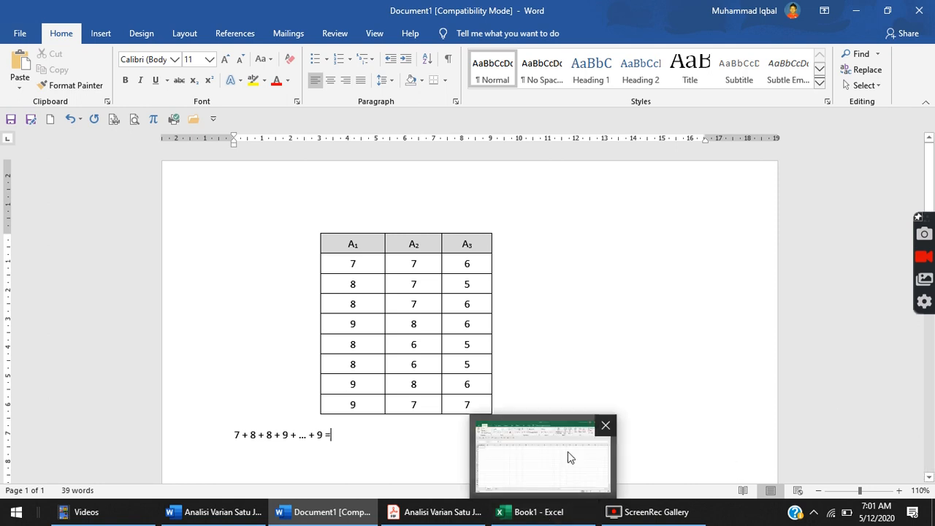
{"action": "mouse_move", "coordinate": [393, 504]}
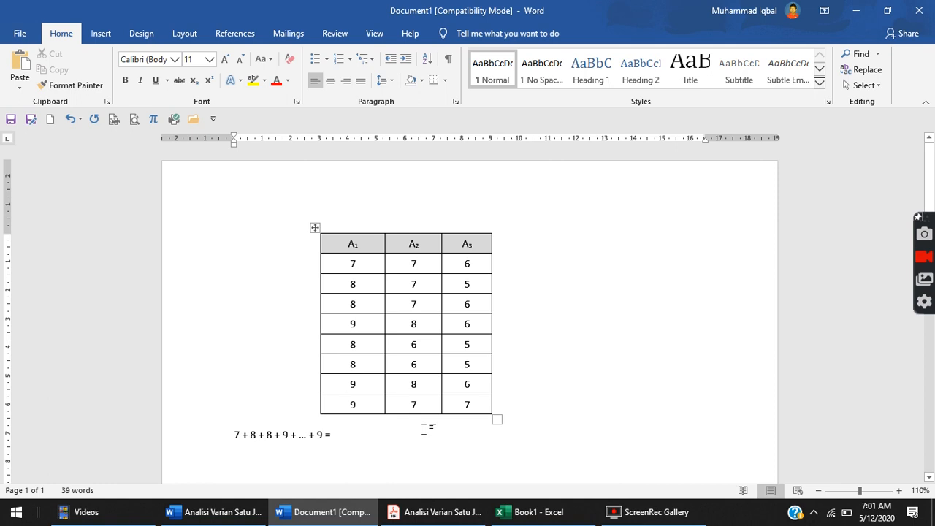
{"action": "left_click", "coordinate": [434, 511]}
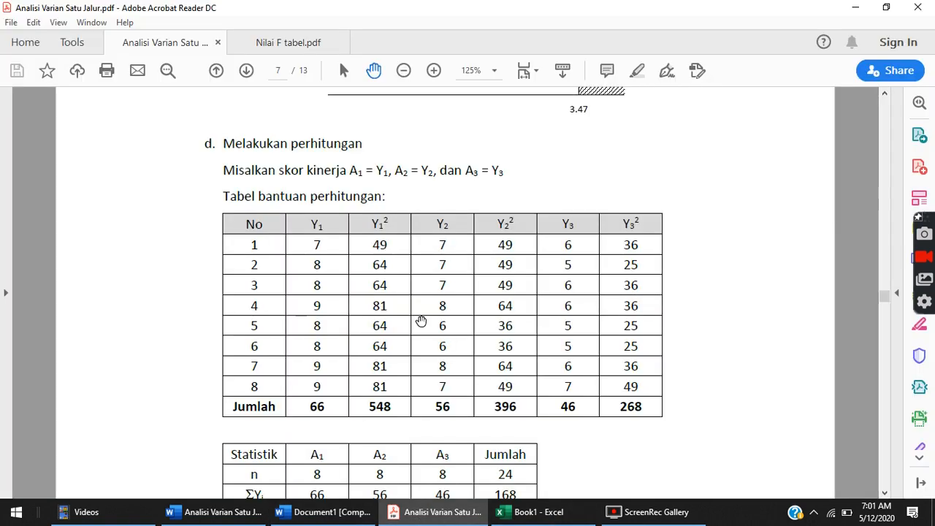
{"action": "scroll", "coordinate": [421, 322], "scroll_direction": "up", "scroll_amount": 4}
{"action": "scroll", "coordinate": [422, 320], "scroll_direction": "up", "scroll_amount": 10}
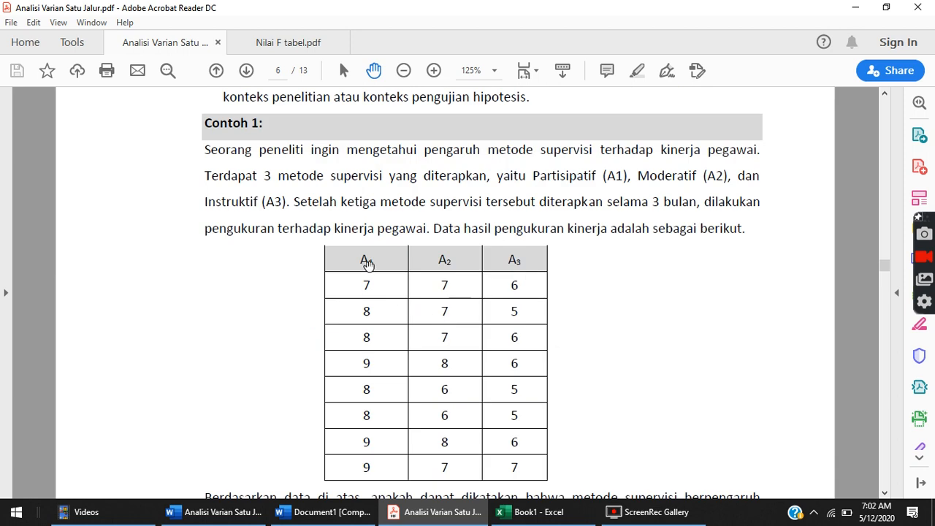
{"action": "left_click", "coordinate": [344, 70]}
{"action": "left_click_drag", "start_coordinate": [359, 257], "coordinate": [522, 471]}
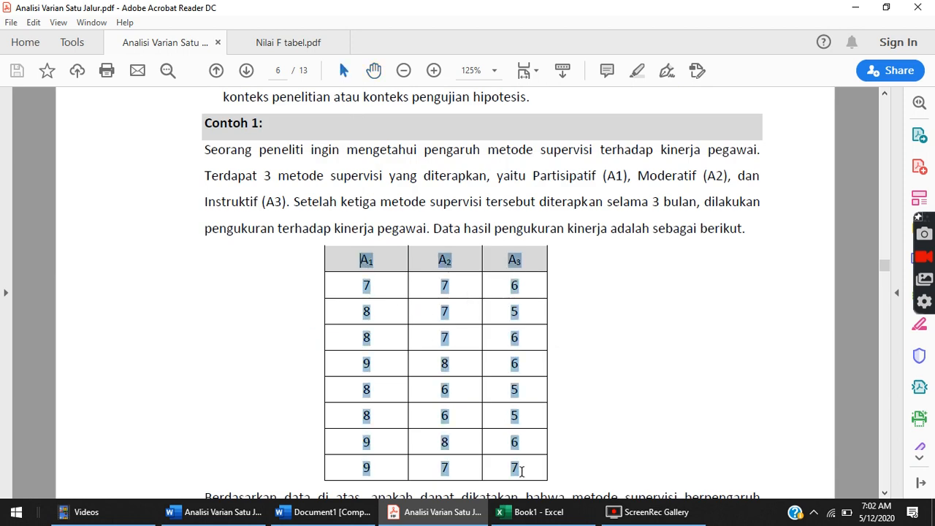
{"action": "right_click", "coordinate": [451, 269]}
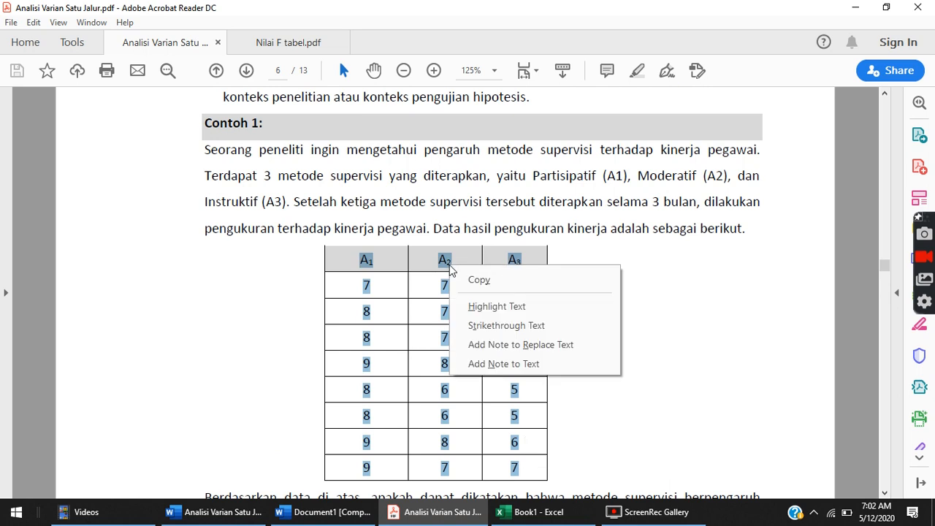
{"action": "left_click", "coordinate": [471, 280]}
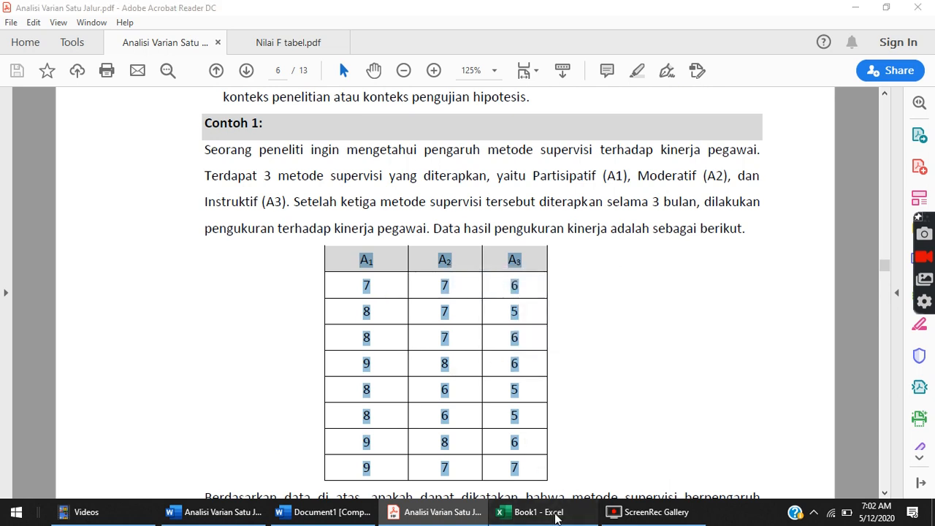
- Try to paste the copied PDF table into Excel's blank Book1 at cell A1, and undo the paste
{"action": "left_click", "coordinate": [533, 512]}
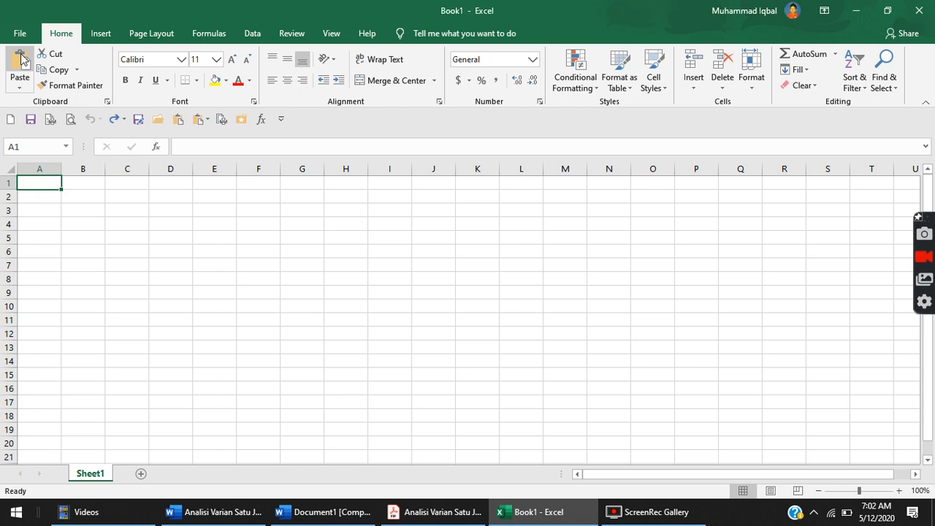
{"action": "left_click", "coordinate": [20, 69]}
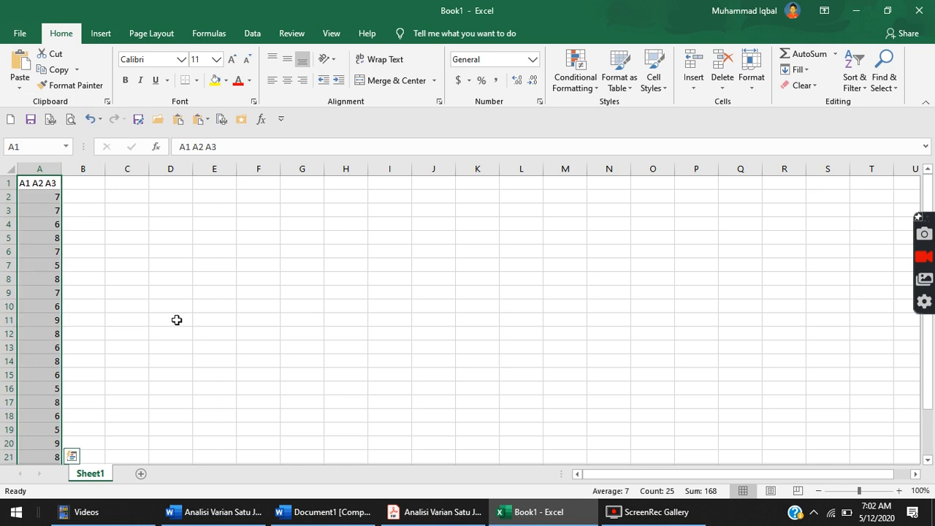
{"action": "key", "text": "ctrl+q"}
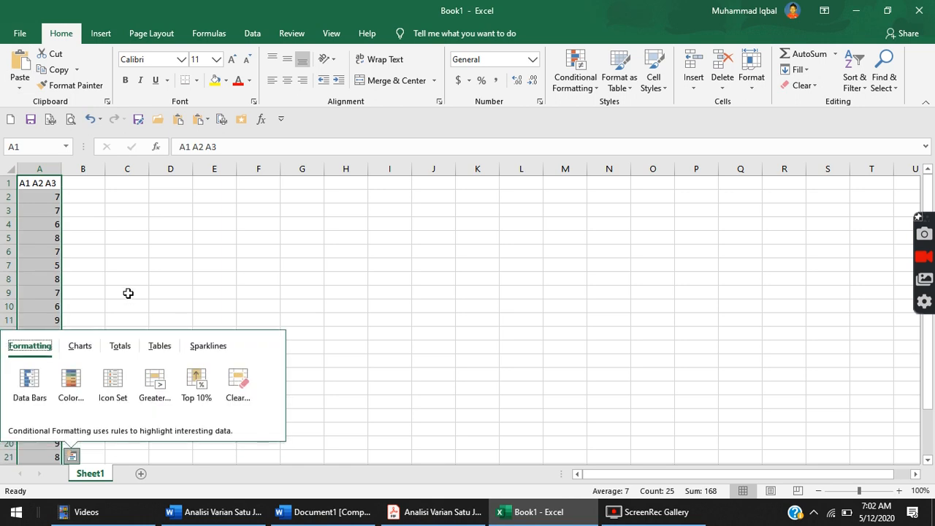
{"action": "left_click", "coordinate": [128, 263]}
{"action": "key", "text": "ctrl+z"}
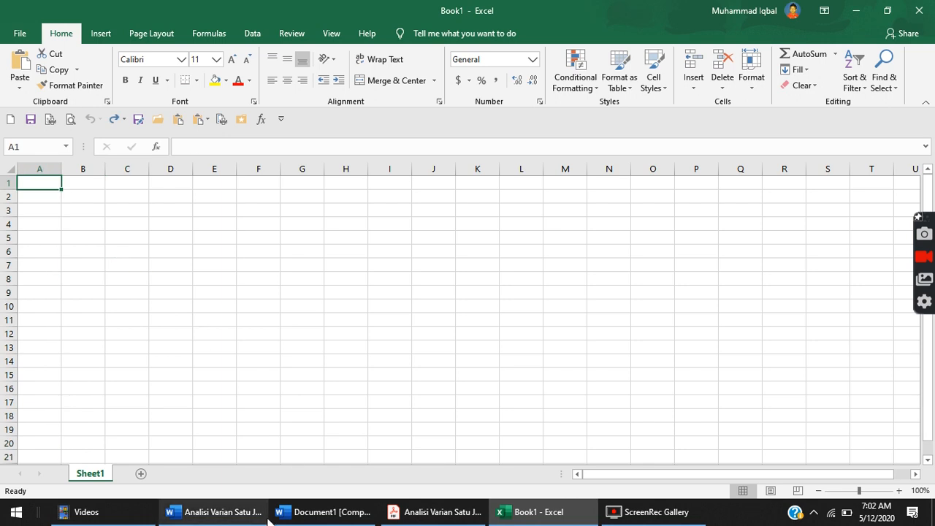
- Reselect the Contoh 1 score table in the PDF, try pasting it into Book1 again, and undo that paste
{"action": "left_click", "coordinate": [420, 515]}
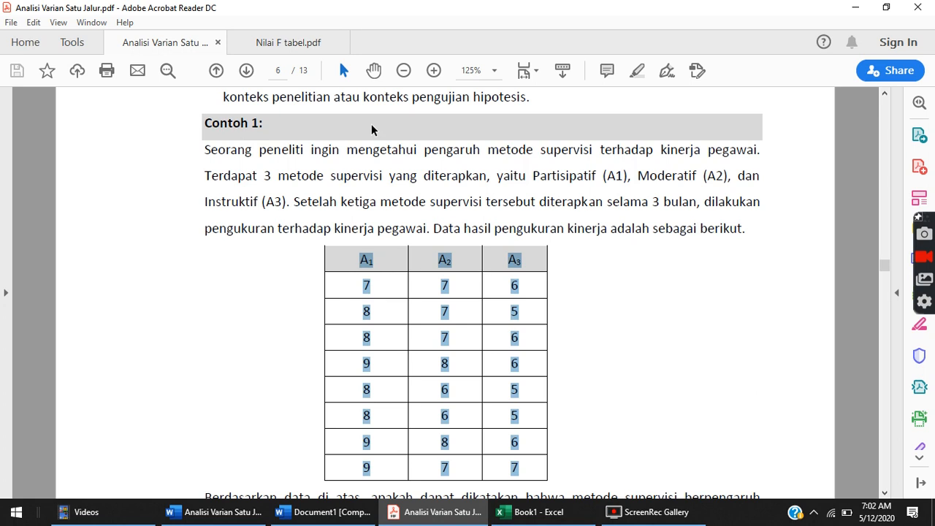
{"action": "left_click", "coordinate": [59, 22]}
{"action": "mouse_move", "coordinate": [33, 23]}
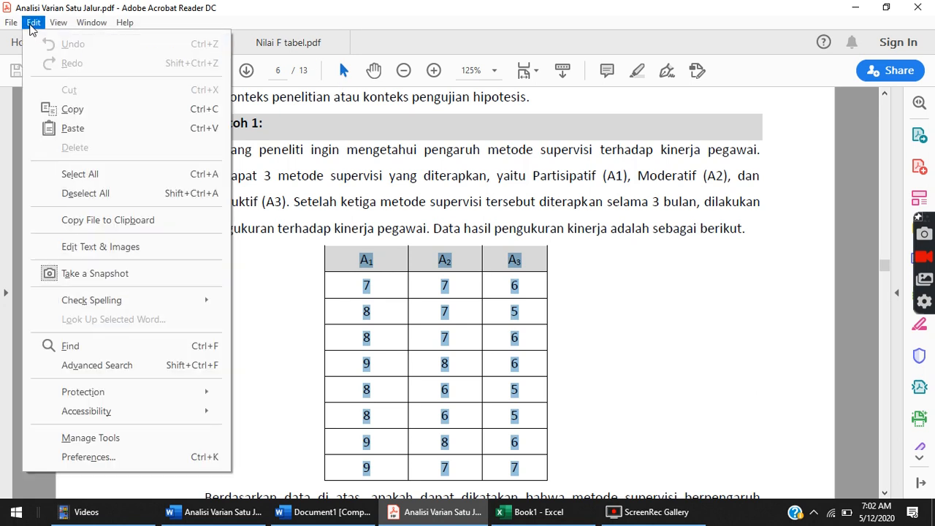
{"action": "left_click", "coordinate": [81, 176]}
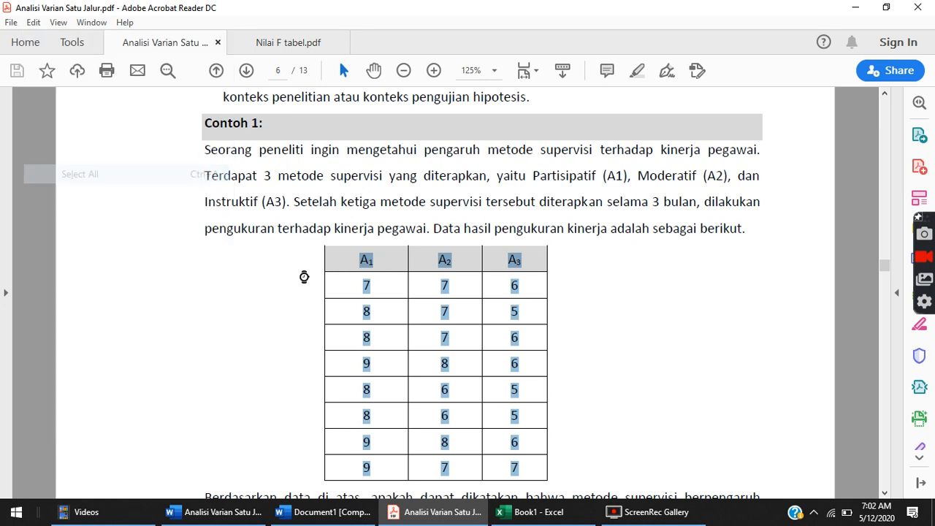
{"action": "left_click_drag", "start_coordinate": [353, 259], "coordinate": [536, 472]}
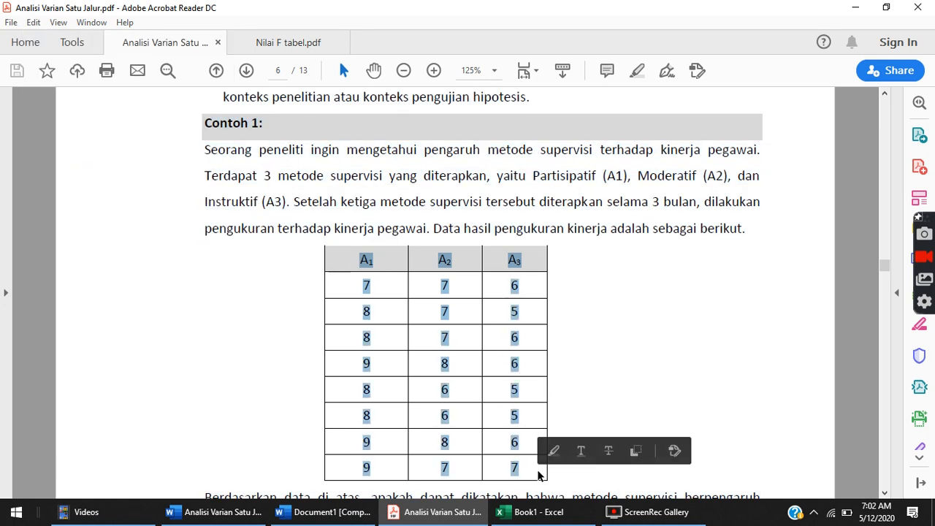
{"action": "left_click", "coordinate": [532, 511]}
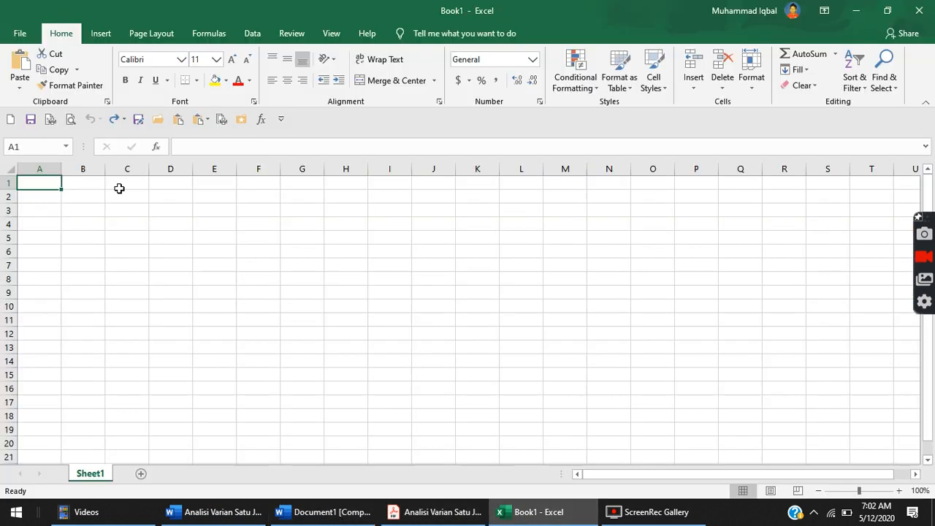
{"action": "key", "text": "ctrl+v"}
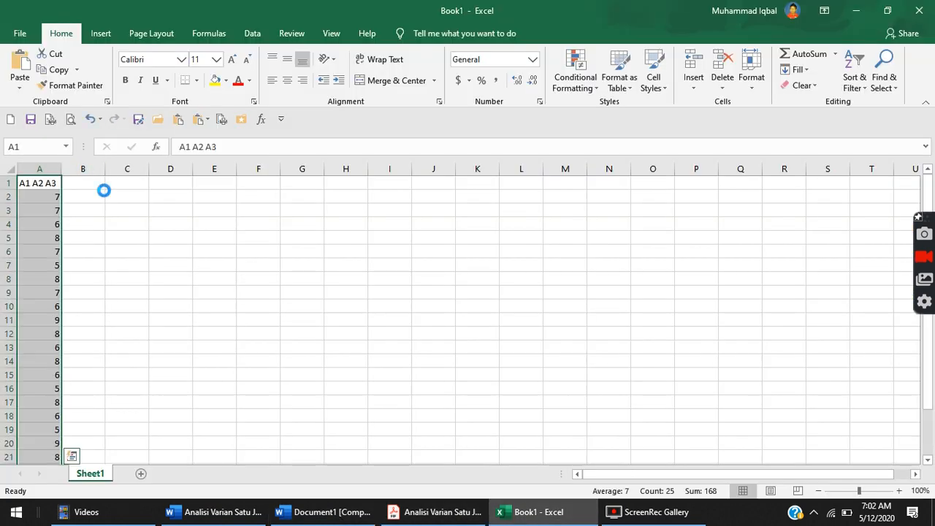
{"action": "key", "text": "ctrl+z"}
- Copy the A1–A3 score table from Analisi Varian Satu Jalur.docx in Word and paste it at cell A1 of Book1 in Excel
{"action": "left_click", "coordinate": [239, 520]}
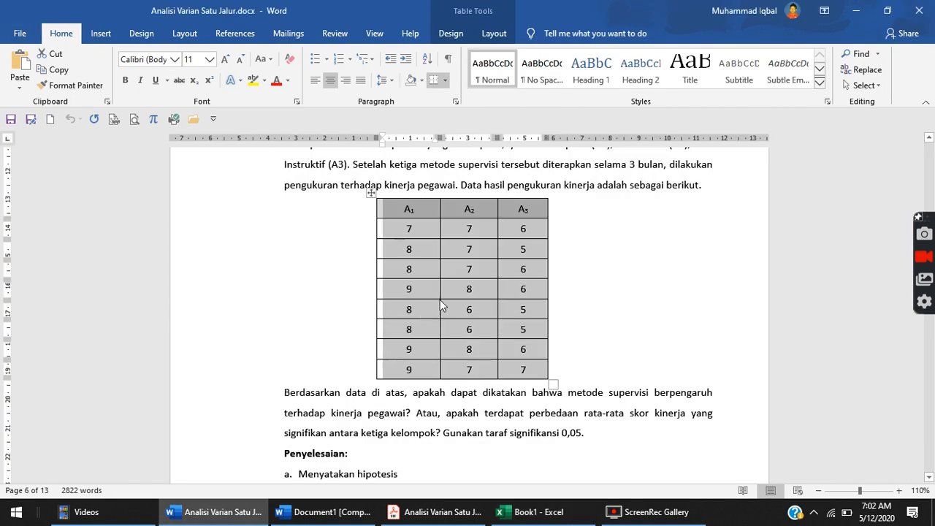
{"action": "left_click", "coordinate": [532, 511]}
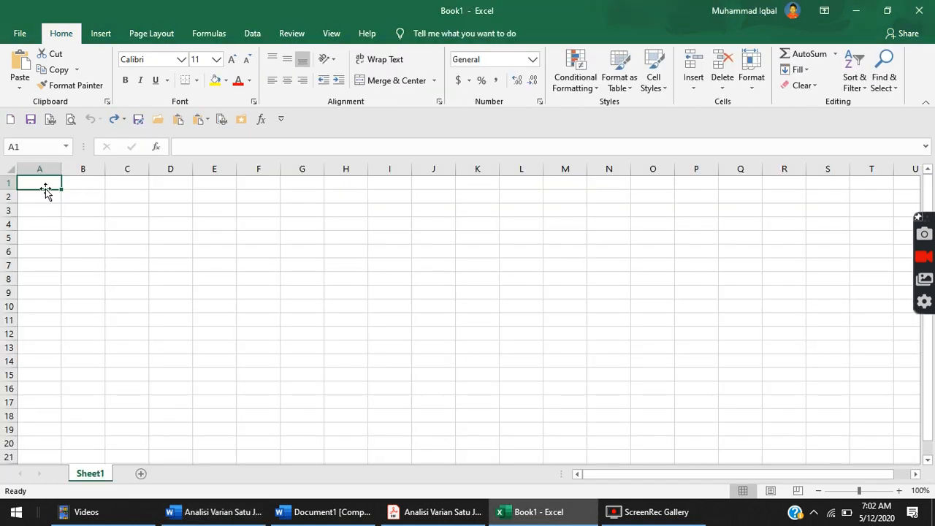
{"action": "key", "text": "ctrl+v"}
{"action": "left_click", "coordinate": [254, 266]}
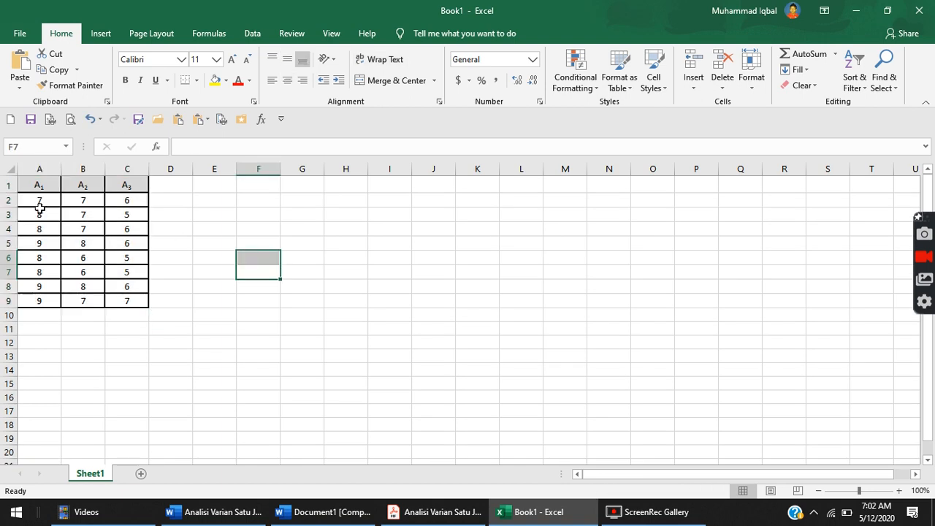
- Apply All Borders to the pasted score table in cells A1:C9
{"action": "left_click_drag", "start_coordinate": [37, 183], "coordinate": [146, 303]}
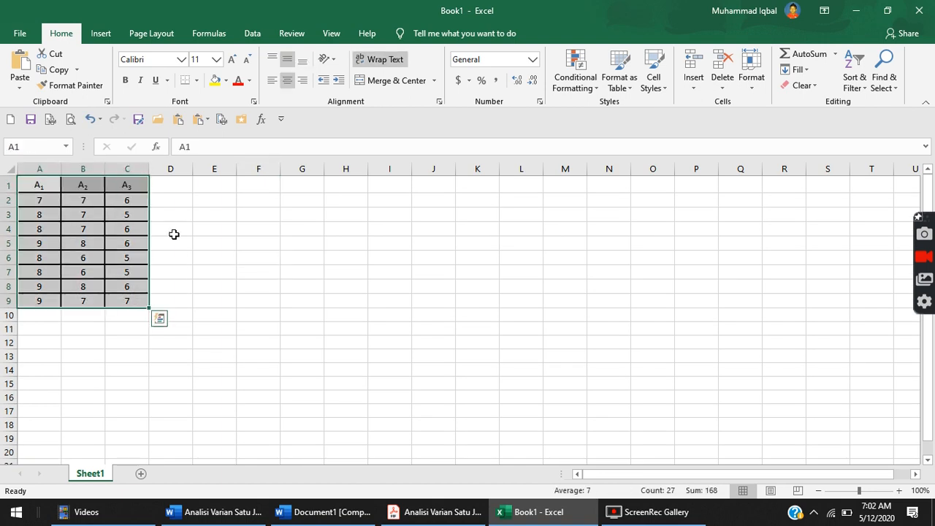
{"action": "left_click", "coordinate": [196, 79]}
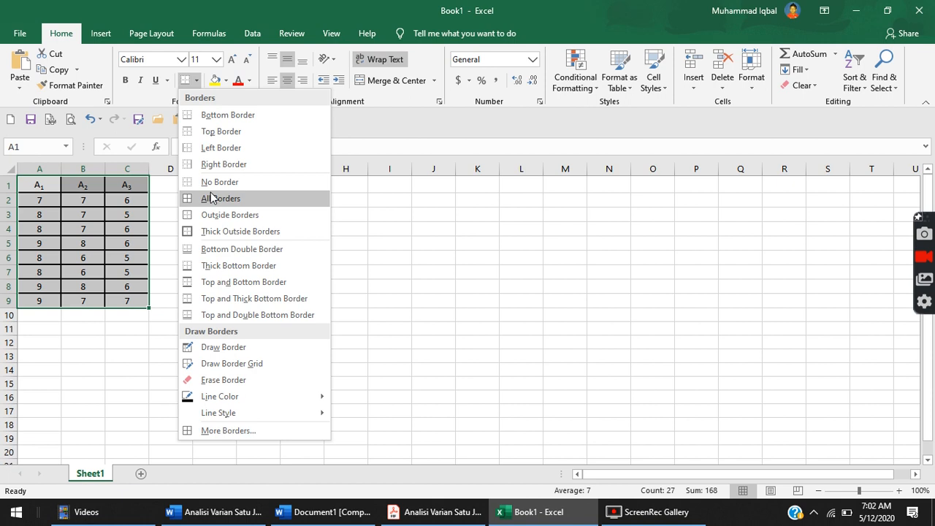
{"action": "left_click", "coordinate": [210, 200]}
{"action": "left_click", "coordinate": [135, 256]}
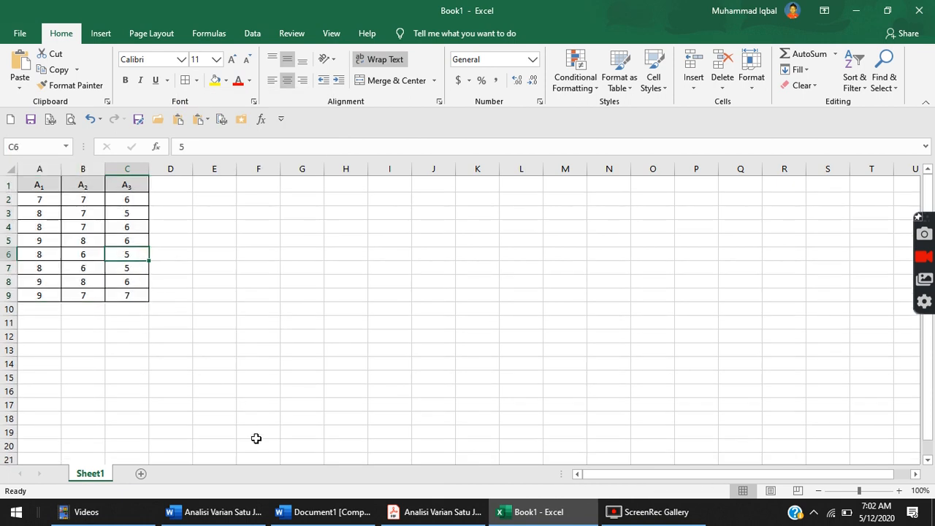
- Check the PDF's helper table layout, and insert a blank column before each of the A1, A2 and A3 score columns in Excel
{"action": "left_click", "coordinate": [436, 512]}
{"action": "scroll", "coordinate": [438, 356], "scroll_direction": "down", "scroll_amount": 10}
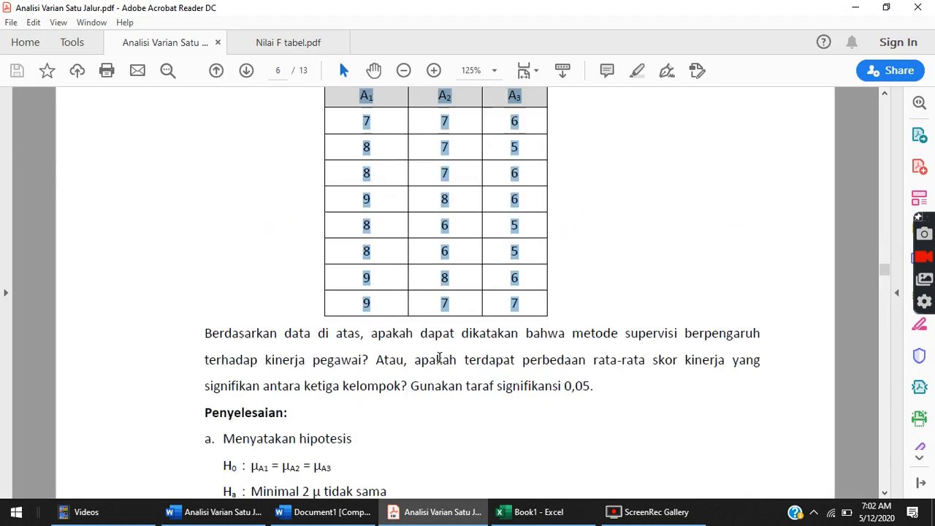
{"action": "scroll", "coordinate": [439, 356], "scroll_direction": "down", "scroll_amount": 5}
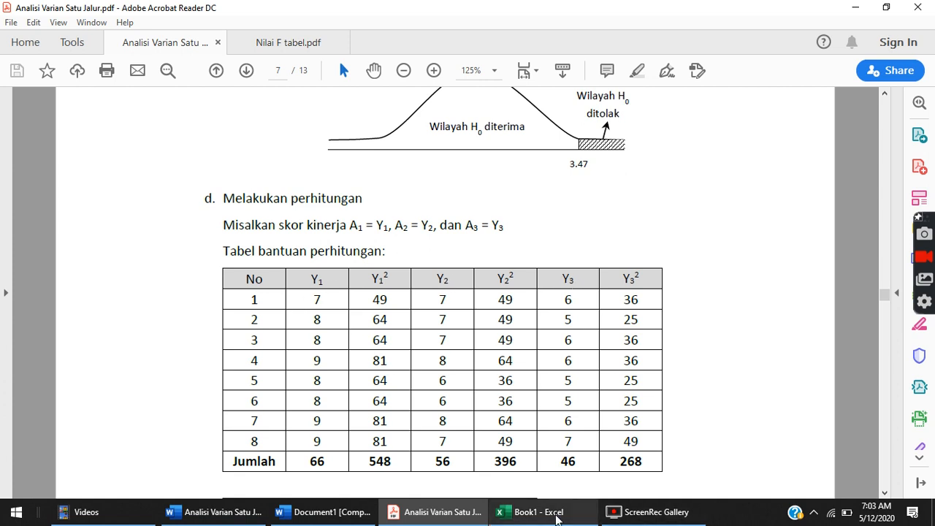
{"action": "left_click", "coordinate": [557, 515]}
{"action": "left_click", "coordinate": [44, 168]}
{"action": "right_click", "coordinate": [44, 168]}
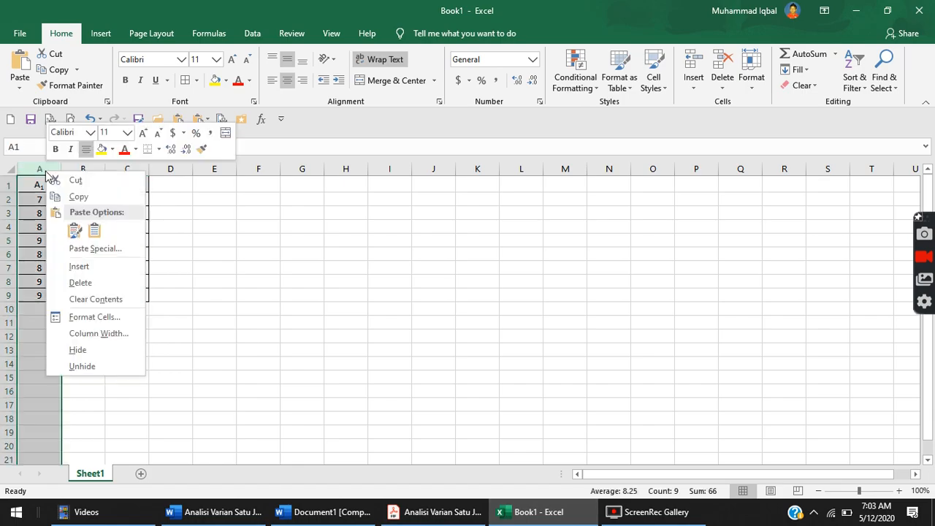
{"action": "left_click", "coordinate": [82, 266]}
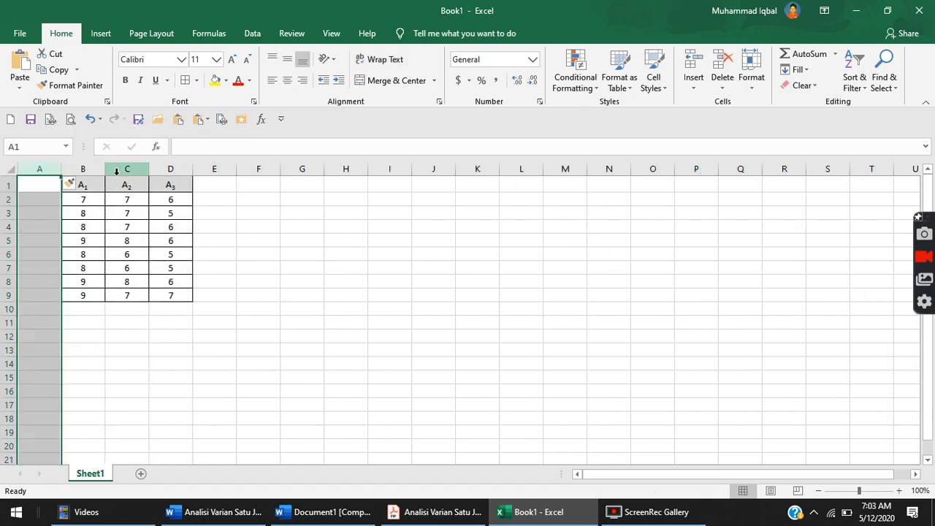
{"action": "right_click", "coordinate": [127, 169]}
{"action": "left_click", "coordinate": [162, 269]}
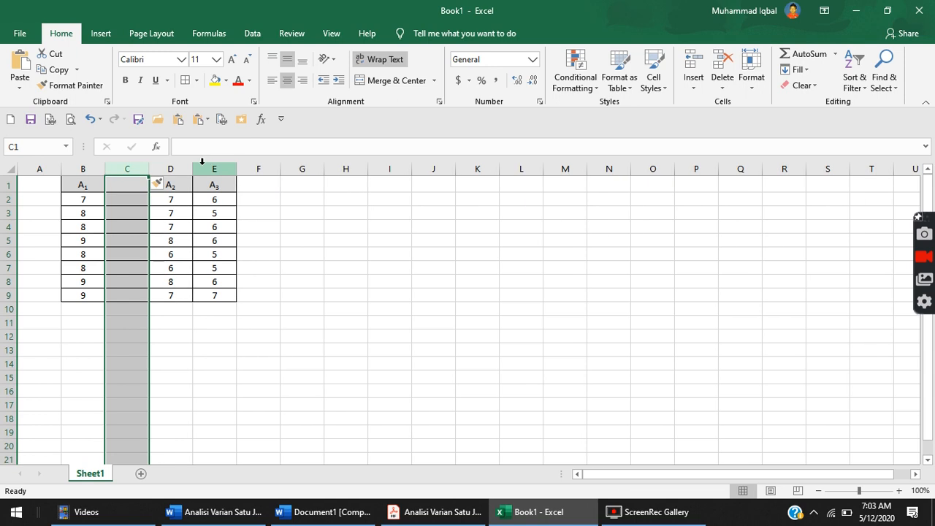
{"action": "right_click", "coordinate": [209, 165]}
{"action": "left_click", "coordinate": [244, 267]}
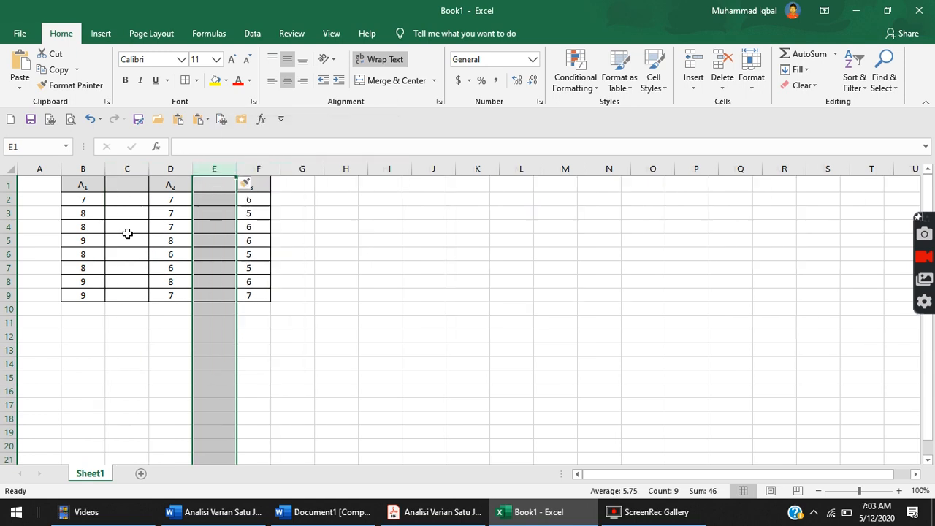
- Rename the score column headings in B1, D1 and F1 as Y1, Y2 and Y3
{"action": "left_click", "coordinate": [90, 186]}
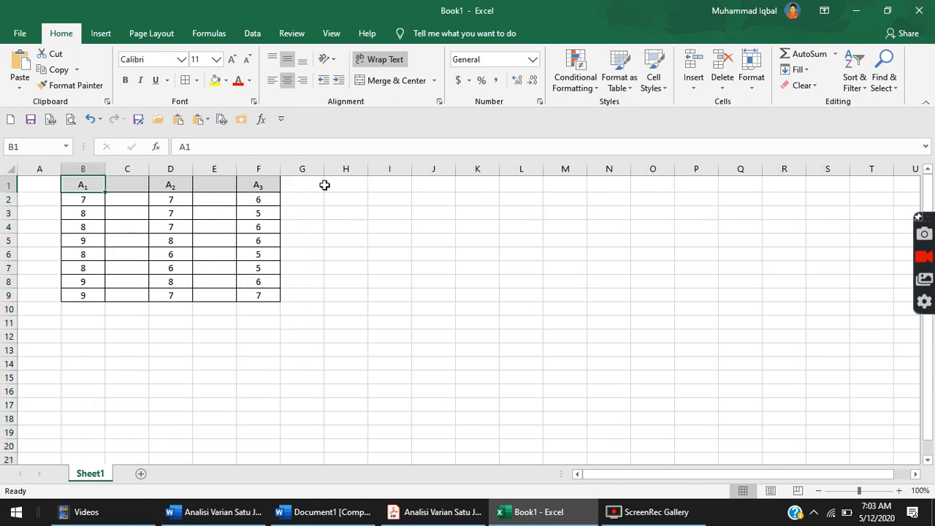
{"action": "type", "text": "Y1"}
{"action": "key", "text": "Tab"}
{"action": "key", "text": "Tab"}
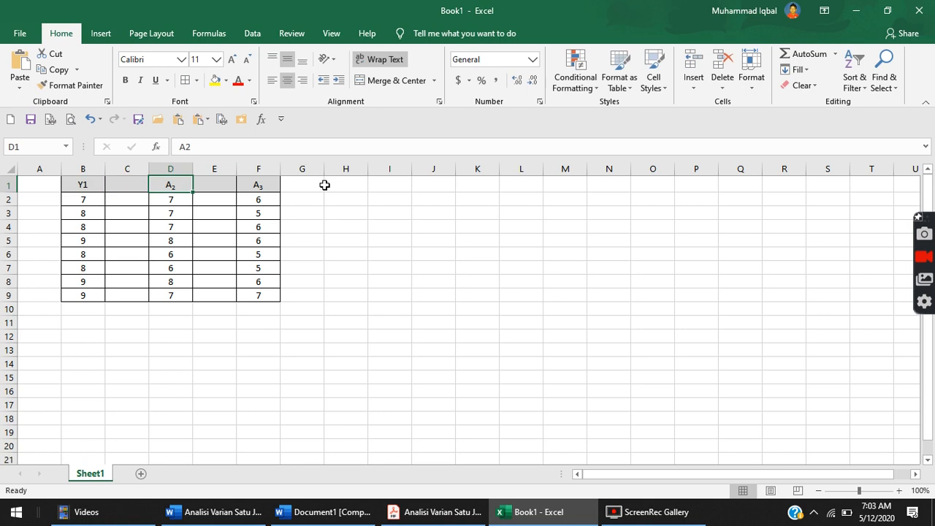
{"action": "type", "text": "Y2"}
{"action": "key", "text": "Tab"}
{"action": "key", "text": "Tab"}
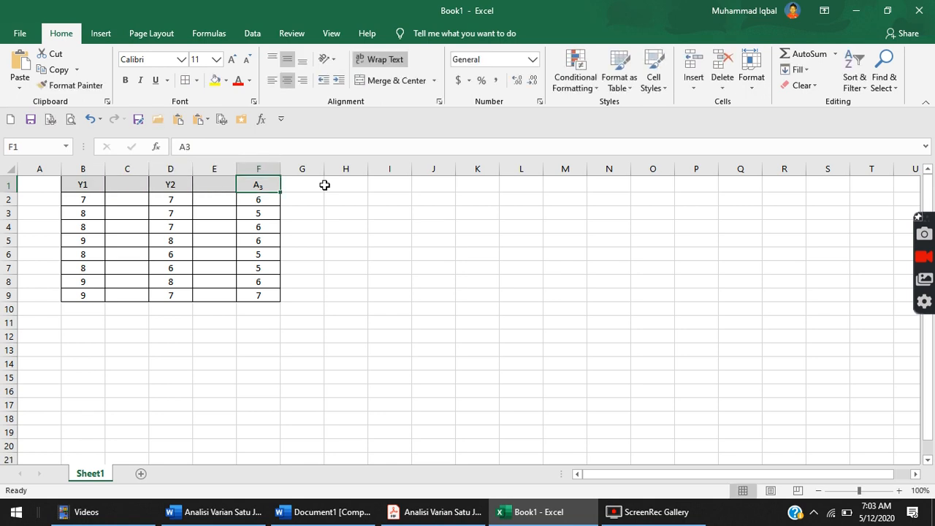
{"action": "type", "text": "Y3"}
{"action": "key", "text": "shift+Tab"}
- Enter Y12 as the heading of the blank column between Y1 and Y2, in cell C1
{"action": "key", "text": "shift+Tab"}
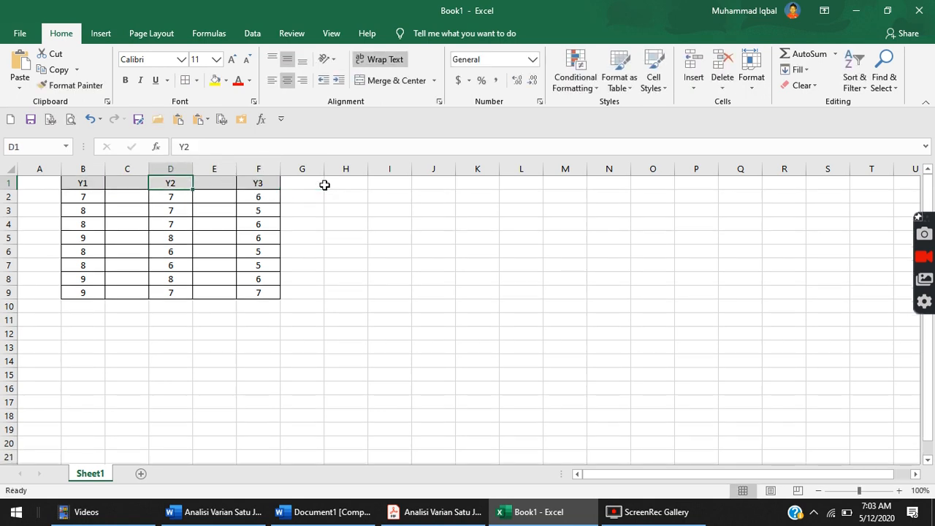
{"action": "key", "text": "shift+Tab"}
{"action": "type", "text": "Y12"}
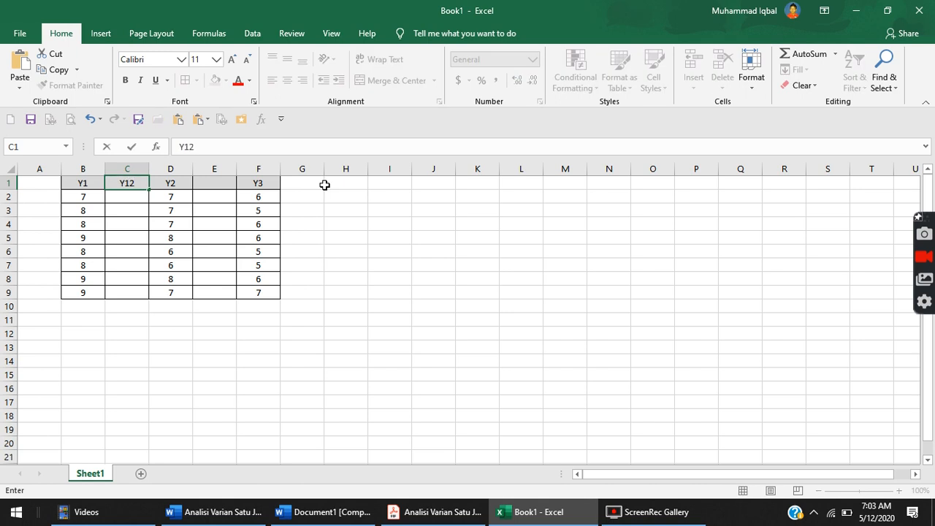
{"action": "key", "text": "ctrl+Return"}
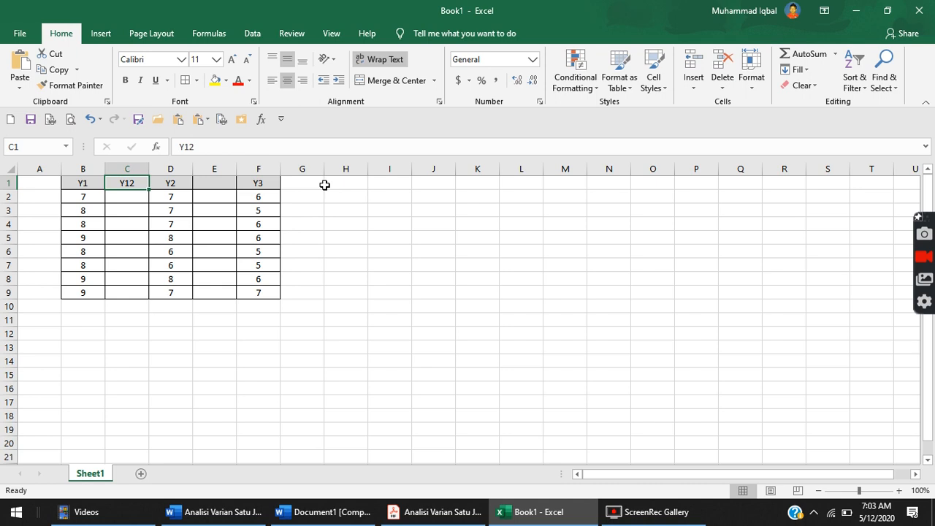
- Format the final 2 of the Y12 heading in C1 as subscript
{"action": "key", "text": "F2"}
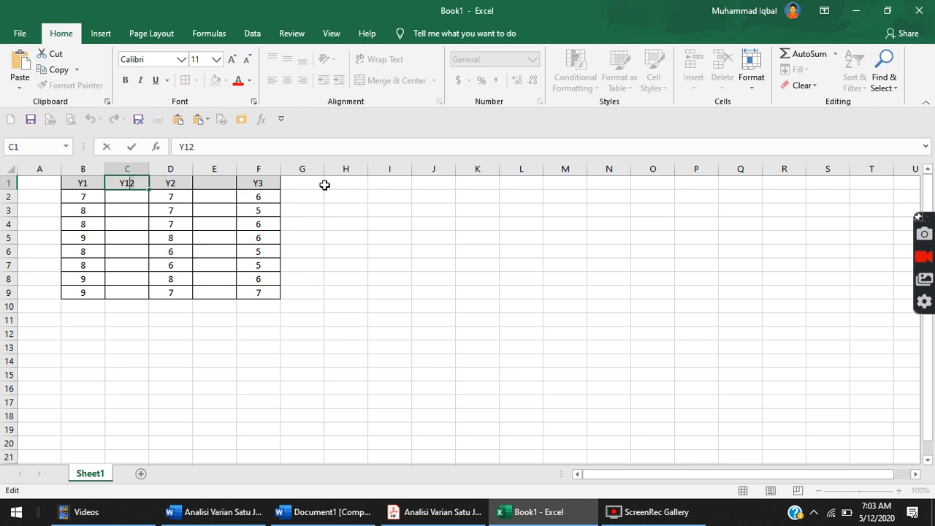
{"action": "key", "text": "ctrl+1"}
{"action": "key", "text": "alt+b"}
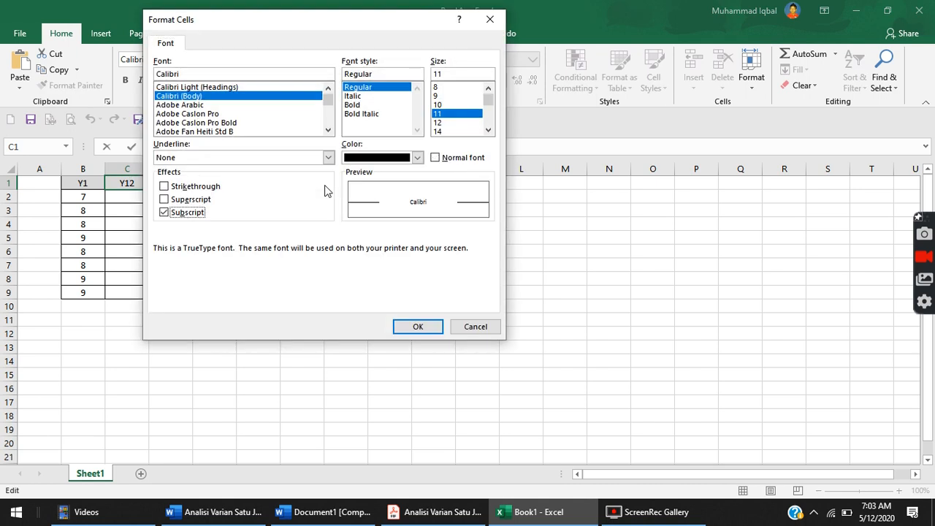
{"action": "key", "text": "Return"}
{"action": "key", "text": "ctrl+Return"}
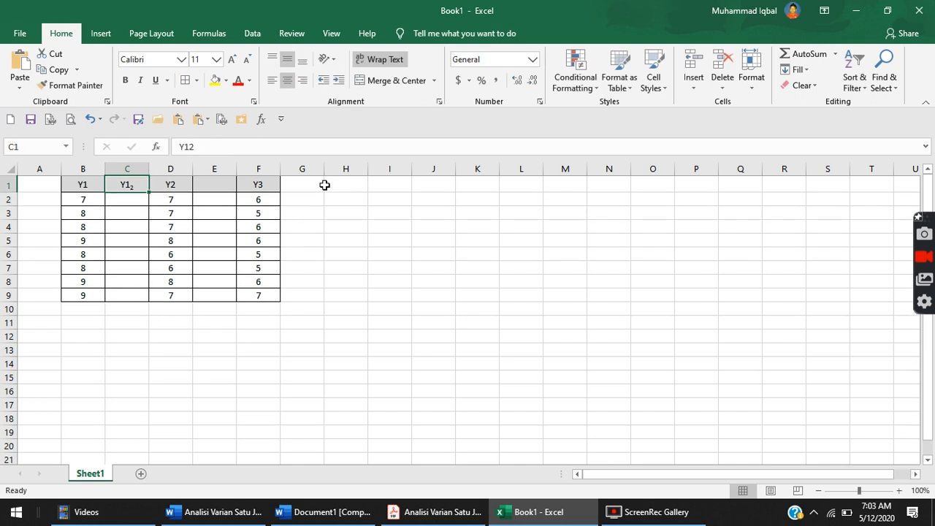
- Copy the C1 heading into the header cells E1 and G1
{"action": "key", "text": "ctrl+c"}
{"action": "key", "text": "Right"}
{"action": "key", "text": "Right"}
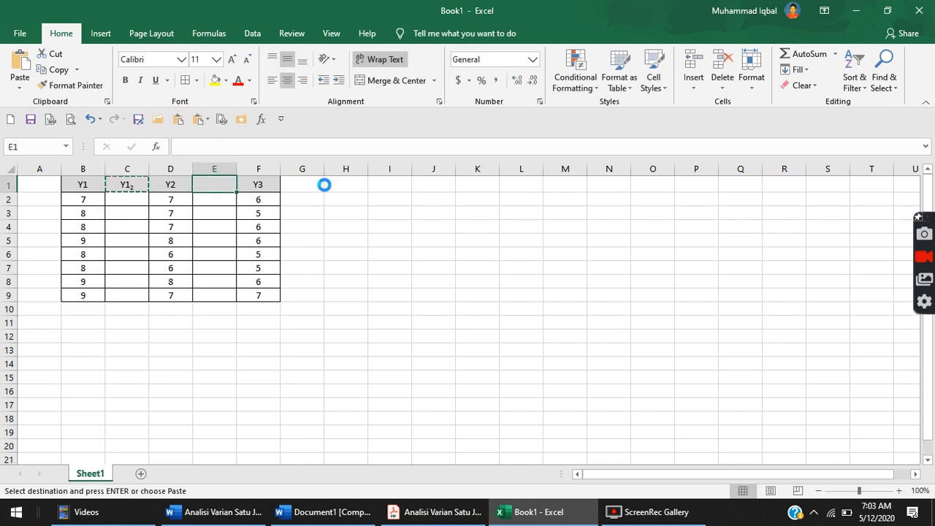
{"action": "key", "text": "ctrl+v"}
{"action": "key", "text": "Right"}
{"action": "key", "text": "Right"}
{"action": "key", "text": "ctrl+v"}
{"action": "key", "text": "Left"}
{"action": "key", "text": "Left"}
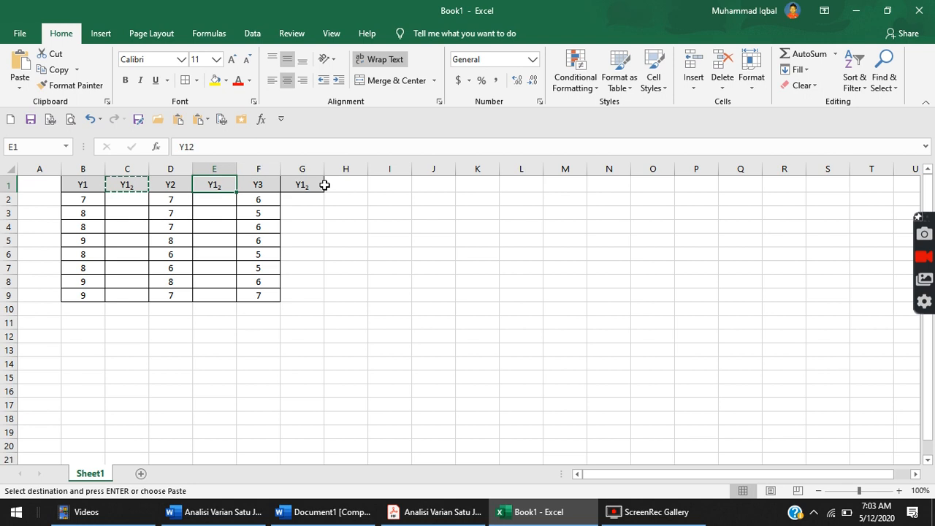
- Change the heading in E1 to Y22
{"action": "key", "text": "F2"}
{"action": "key", "text": "shift+Left"}
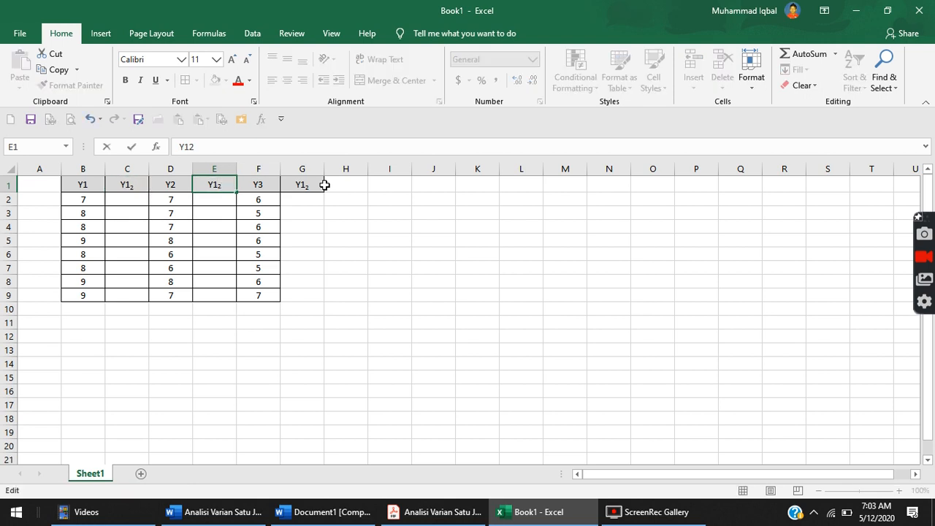
{"action": "key", "text": "Tab"}
{"action": "key", "text": "Right"}
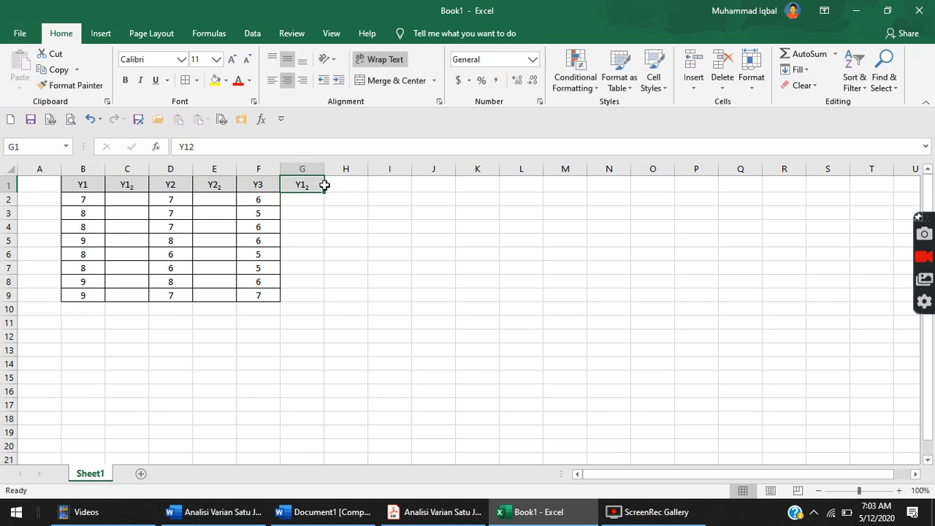
- Change the heading in G1 to Y32 and format its final 2 as superscript
{"action": "key", "text": "F2"}
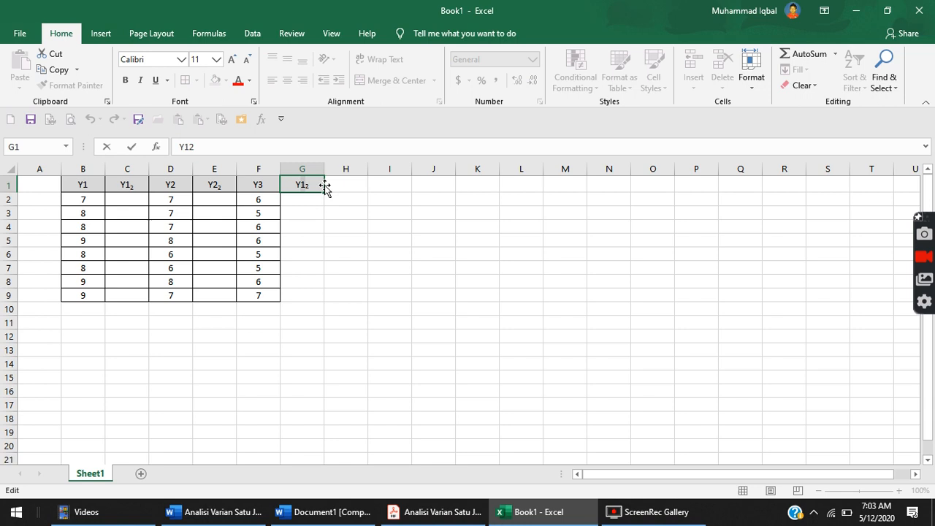
{"action": "key", "text": "BackSpace"}
{"action": "type", "text": "3"}
{"action": "right_click", "coordinate": [325, 186]}
{"action": "key", "text": "f"}
{"action": "key", "text": "alt+e"}
{"action": "key", "text": "Return"}
{"action": "key", "text": "Return"}
{"action": "key", "text": "Left"}
{"action": "key", "text": "Left"}
{"action": "key", "text": "Left"}
{"action": "key", "text": "Up"}
{"action": "key", "text": "Right"}
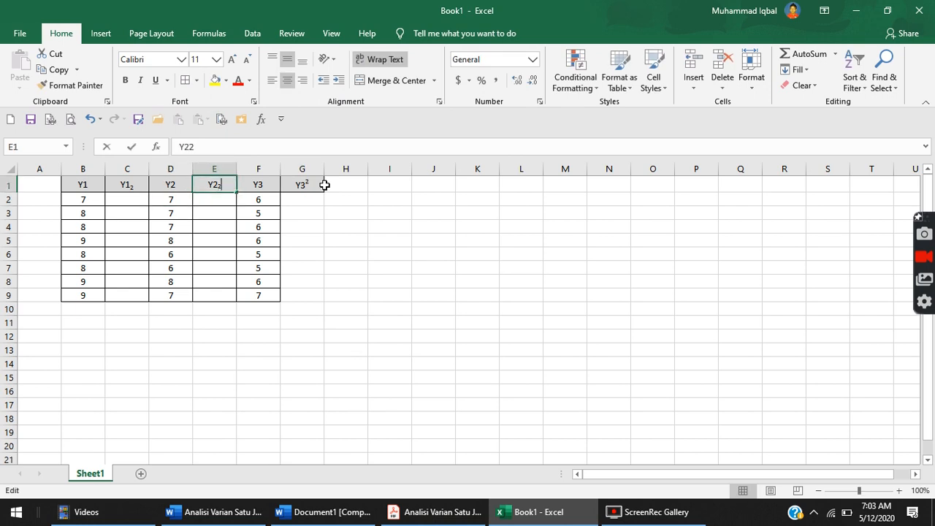
{"action": "key", "text": "F2"}
{"action": "key", "text": "alt"}
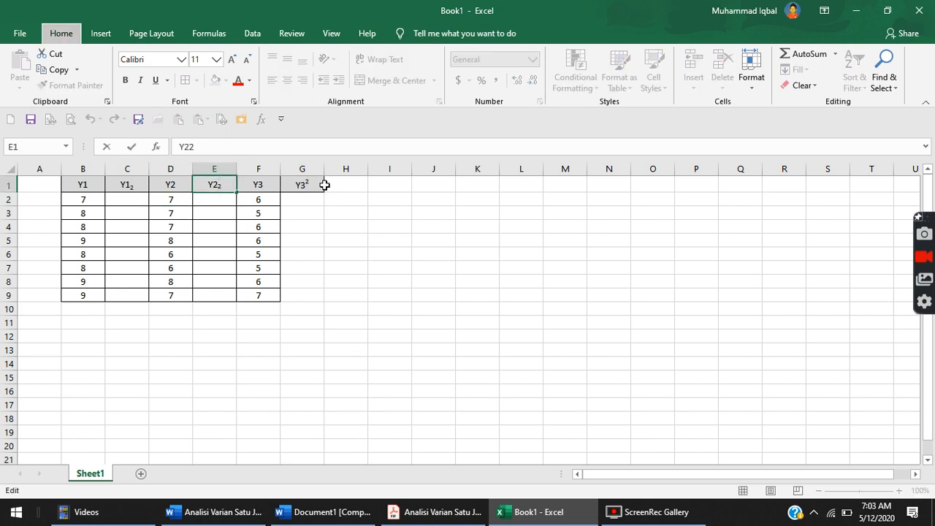
{"action": "key", "text": "f"}
{"action": "key", "text": "Escape"}
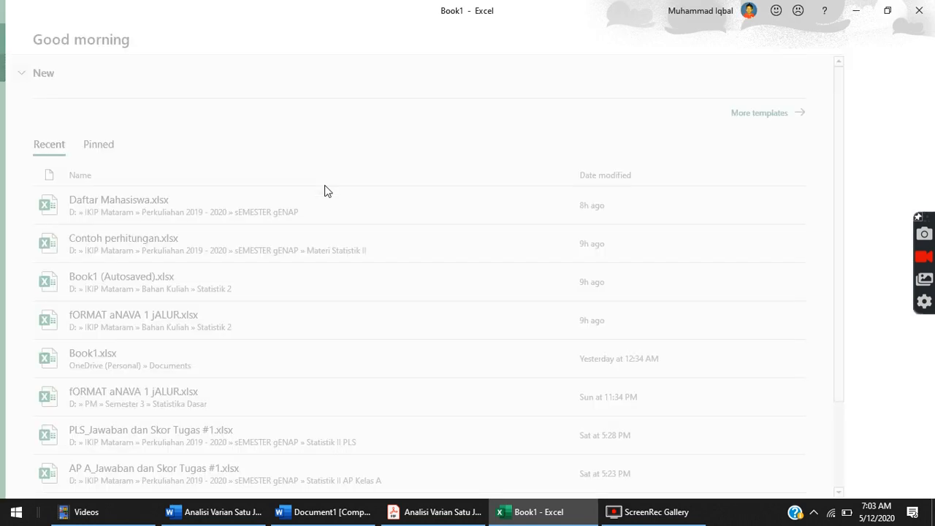
- Format the final 2 of the heading in E1 as superscript
{"action": "double_click", "coordinate": [231, 184]}
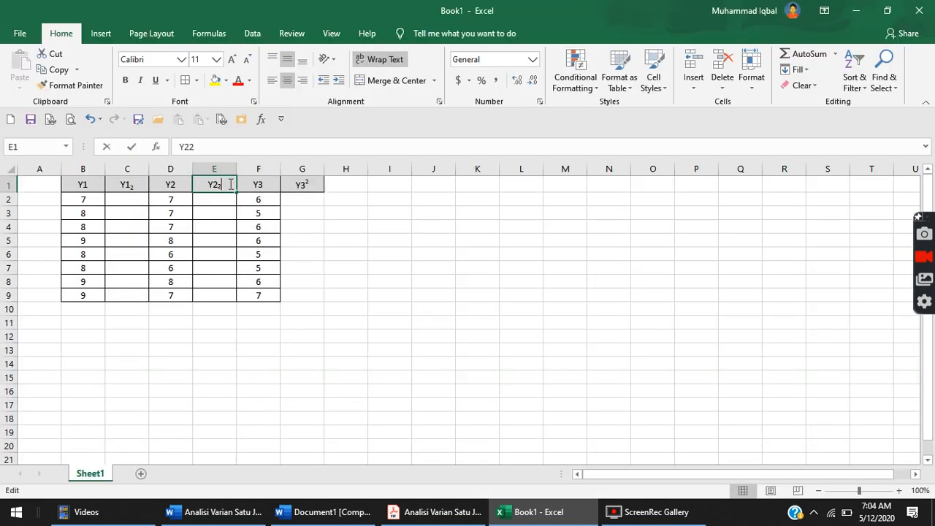
{"action": "right_click", "coordinate": [231, 184]}
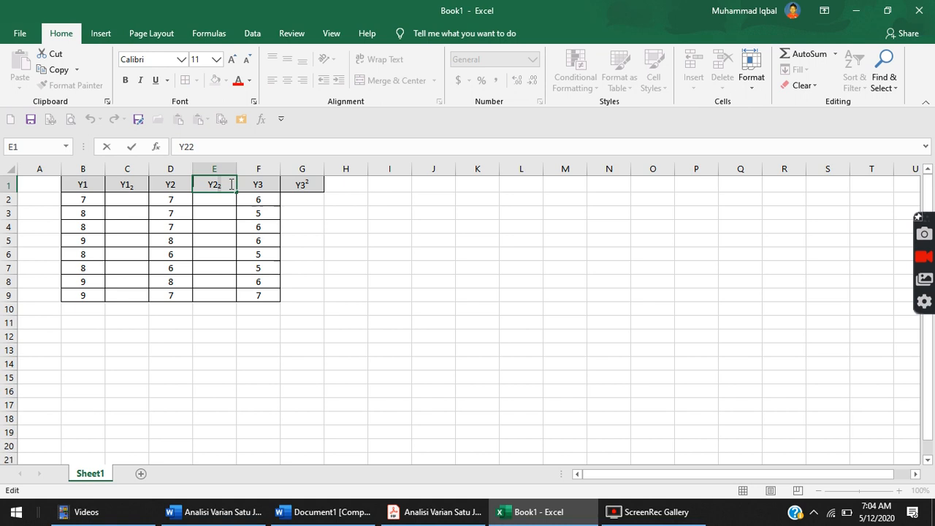
{"action": "key", "text": "f"}
{"action": "key", "text": "alt+e"}
{"action": "key", "text": "Return"}
{"action": "key", "text": "Return"}
- Format the final 2 of the heading in C1 as superscript
{"action": "key", "text": "Up"}
{"action": "key", "text": "Left"}
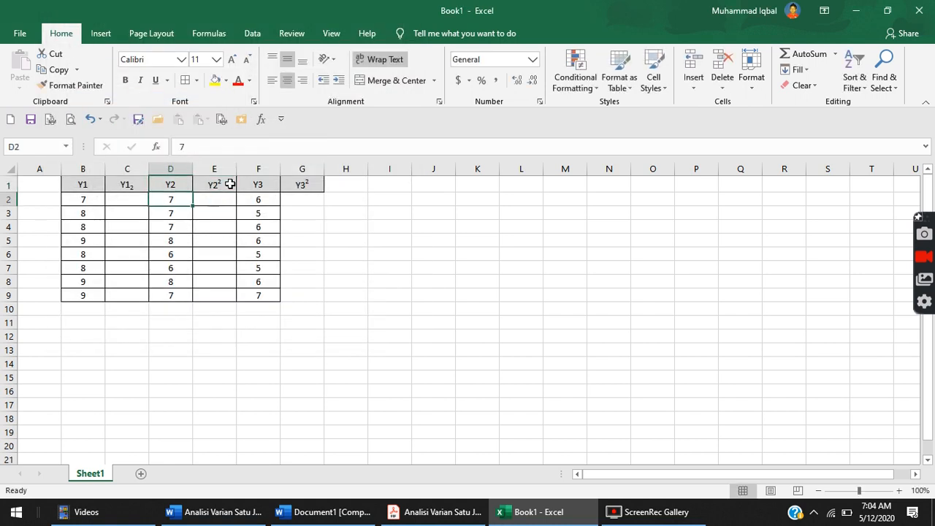
{"action": "key", "text": "Left"}
{"action": "key", "text": "F2"}
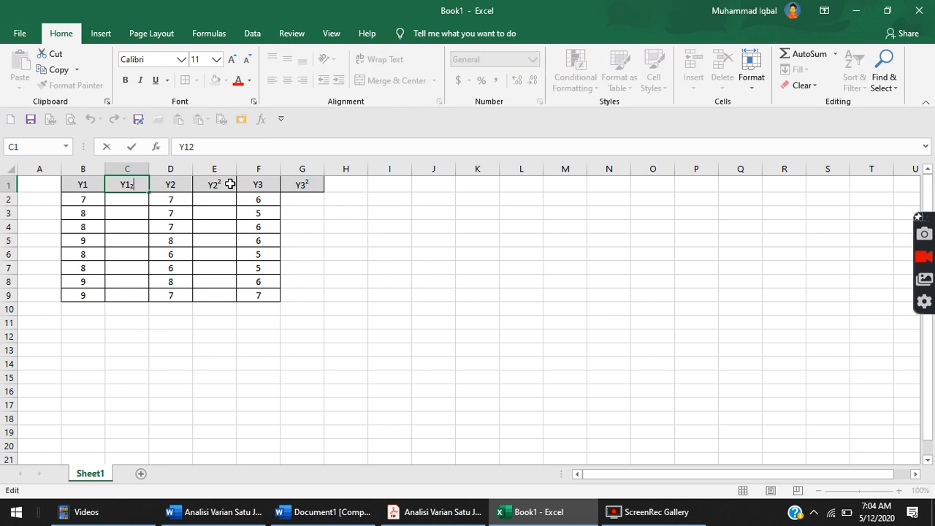
{"action": "key", "text": "shift+F10"}
{"action": "key", "text": "alt"}
{"action": "key", "text": "e"}
{"action": "key", "text": "Escape"}
{"action": "key", "text": "shift+F10"}
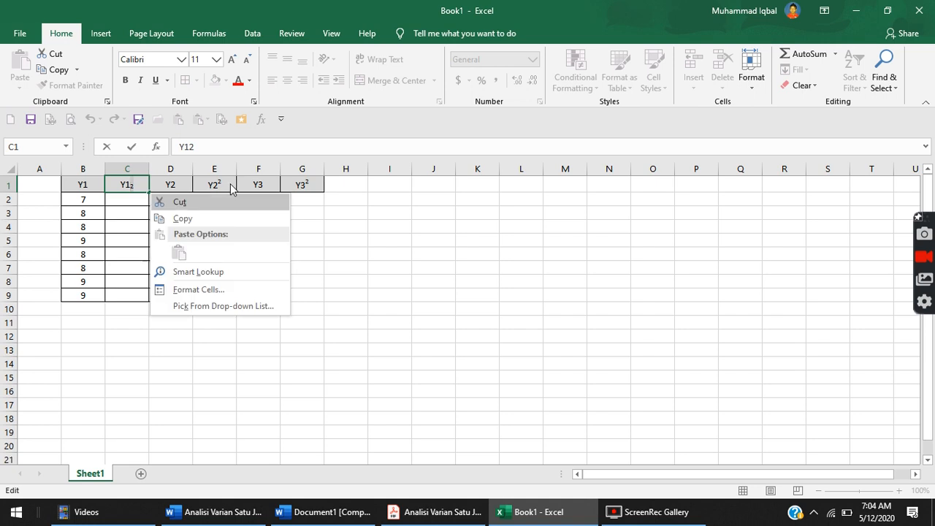
{"action": "key", "text": "f"}
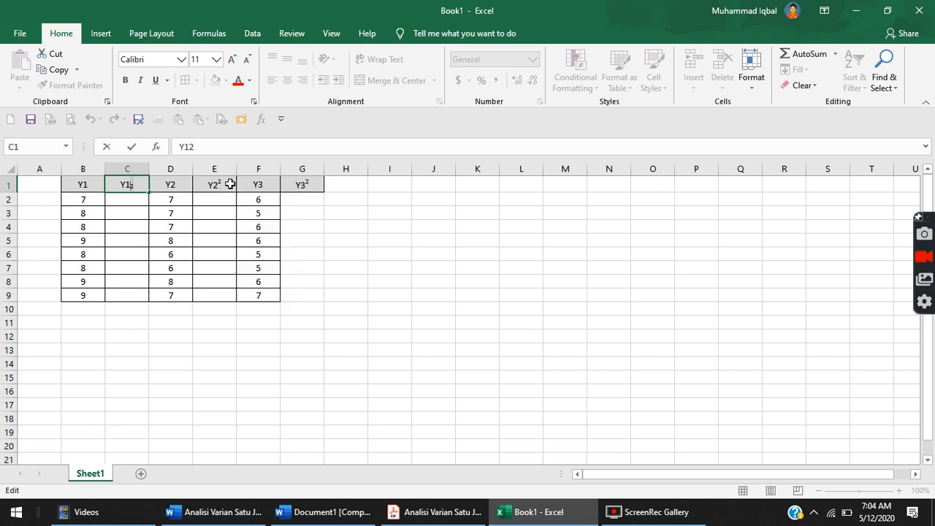
{"action": "key", "text": "alt+e"}
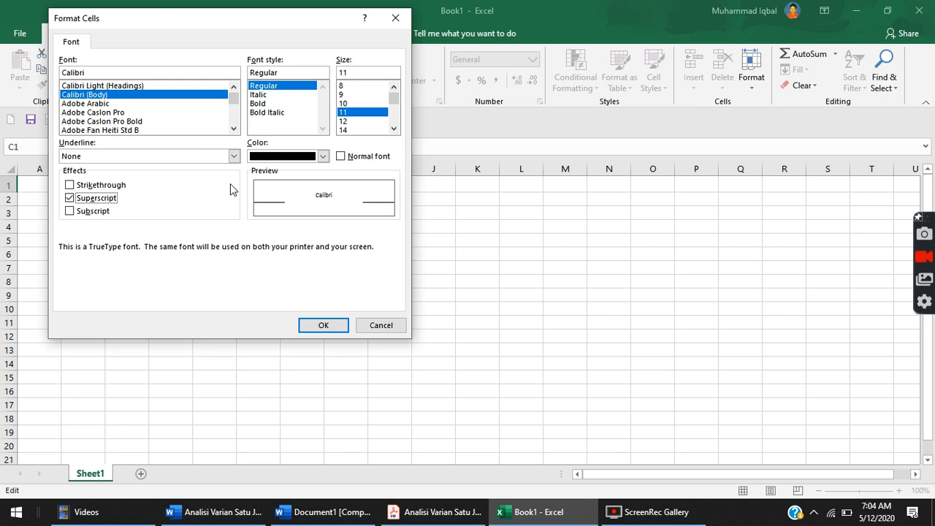
{"action": "key", "text": "Return"}
{"action": "key", "text": "Return"}
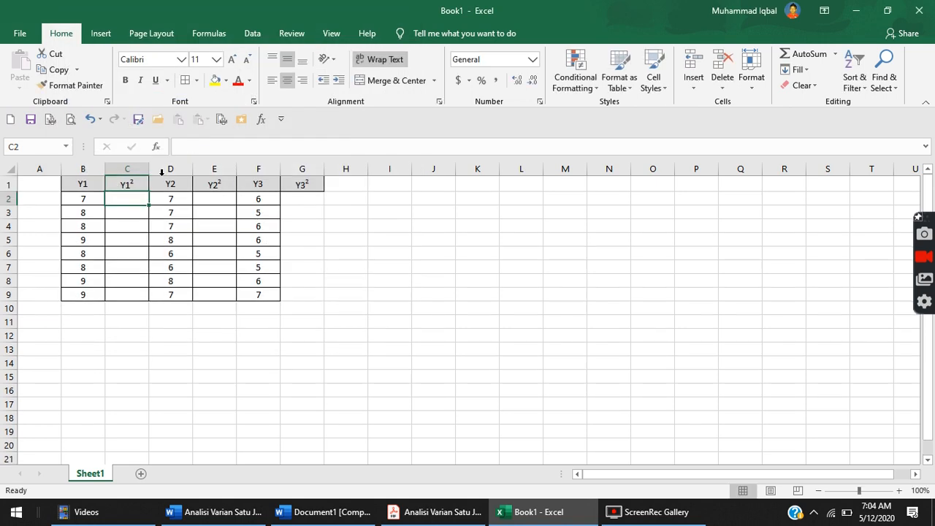
- Enter the heading No in A1 and number the score rows 1 to 8 in A2:A9
{"action": "left_click", "coordinate": [55, 184]}
{"action": "type", "text": "No"}
{"action": "key", "text": "Return"}
{"action": "type", "text": "1"}
{"action": "key", "text": "Return"}
{"action": "type", "text": "2"}
{"action": "key", "text": "Return"}
{"action": "type", "text": "2"}
{"action": "key", "text": "Up"}
{"action": "key", "text": "Up"}
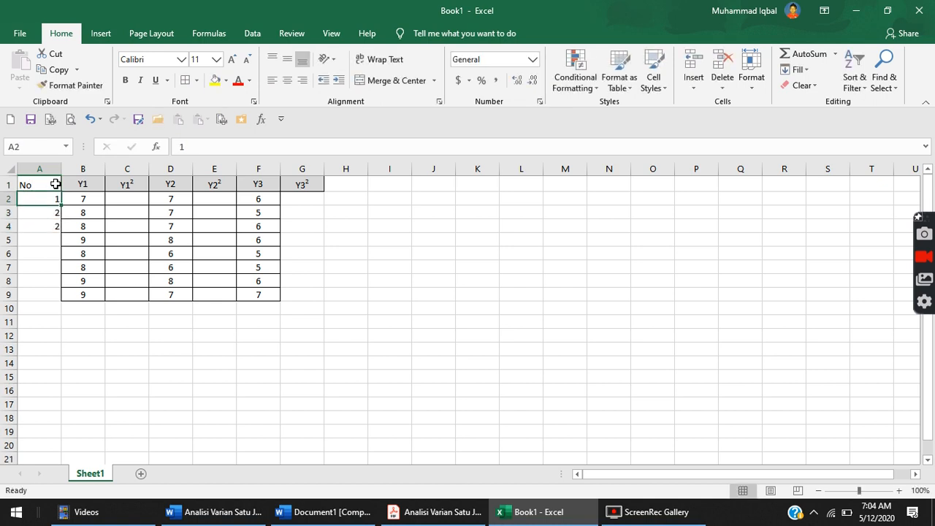
{"action": "key", "text": "shift+Down"}
{"action": "left_click_drag", "start_coordinate": [61, 219], "coordinate": [49, 310]}
- Enter the row label Jumlah in A10, below the numbered rows
{"action": "left_click", "coordinate": [48, 309]}
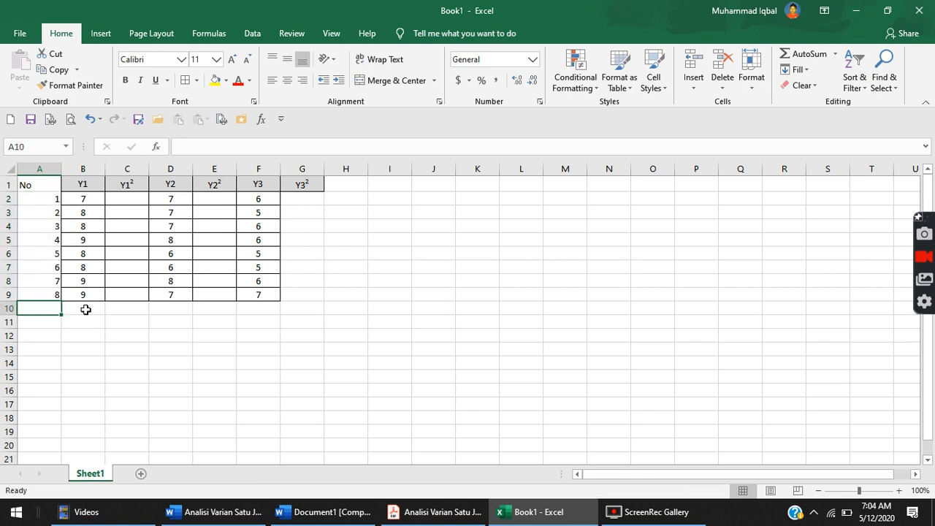
{"action": "type", "text": "Jumlah"}
{"action": "key", "text": "Return"}
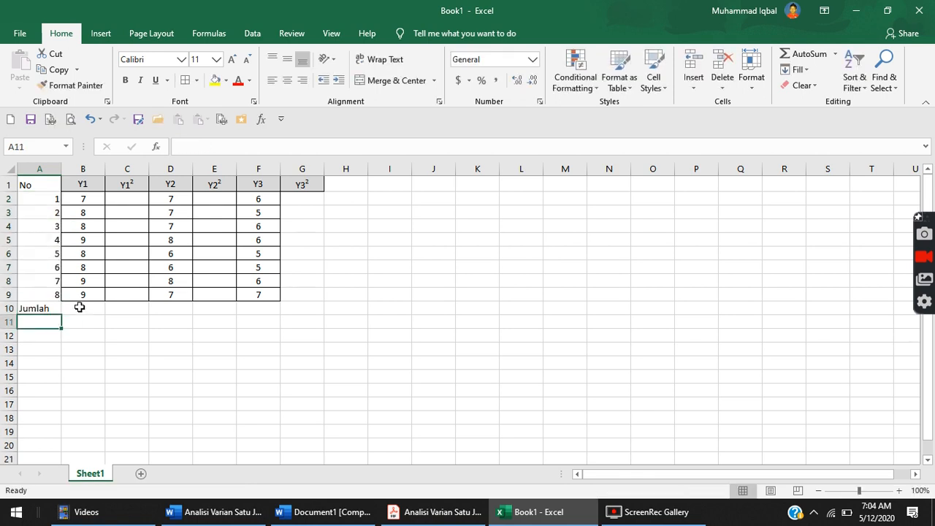
- Center the contents of the table A1:G10 and apply borders to all its cells
{"action": "left_click_drag", "start_coordinate": [43, 188], "coordinate": [296, 312]}
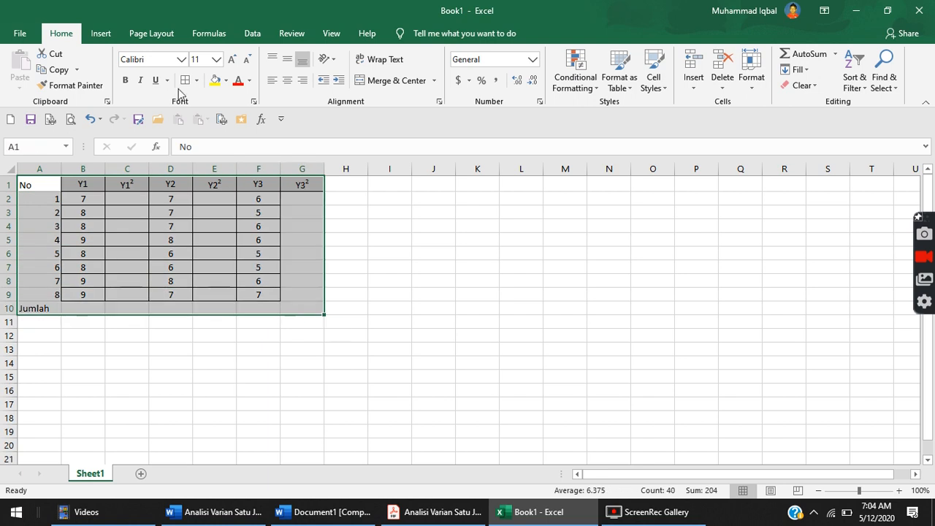
{"action": "left_click", "coordinate": [271, 80]}
{"action": "left_click", "coordinate": [287, 80]}
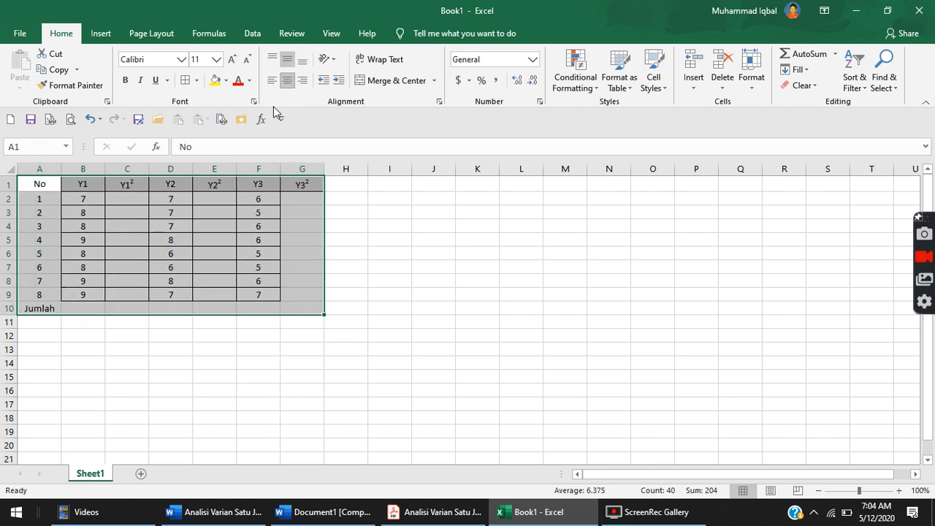
{"action": "left_click", "coordinate": [184, 80]}
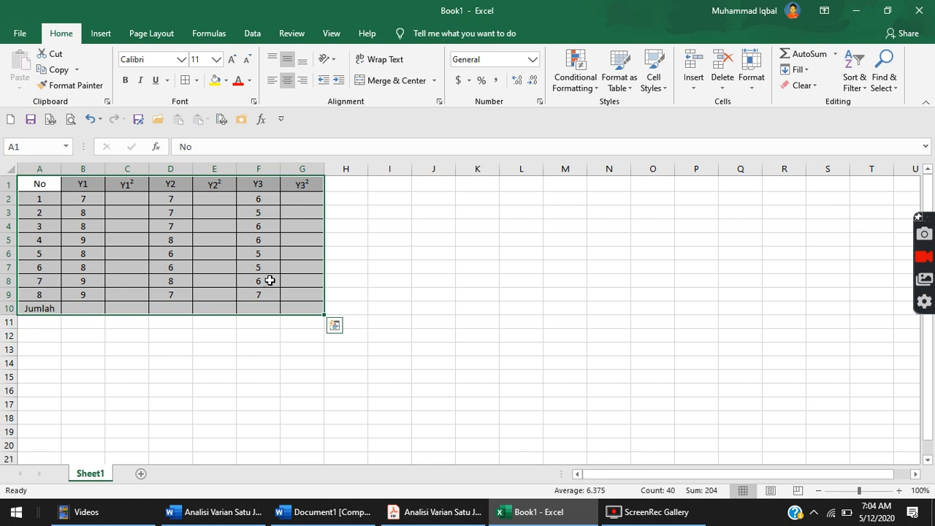
{"action": "left_click", "coordinate": [168, 270]}
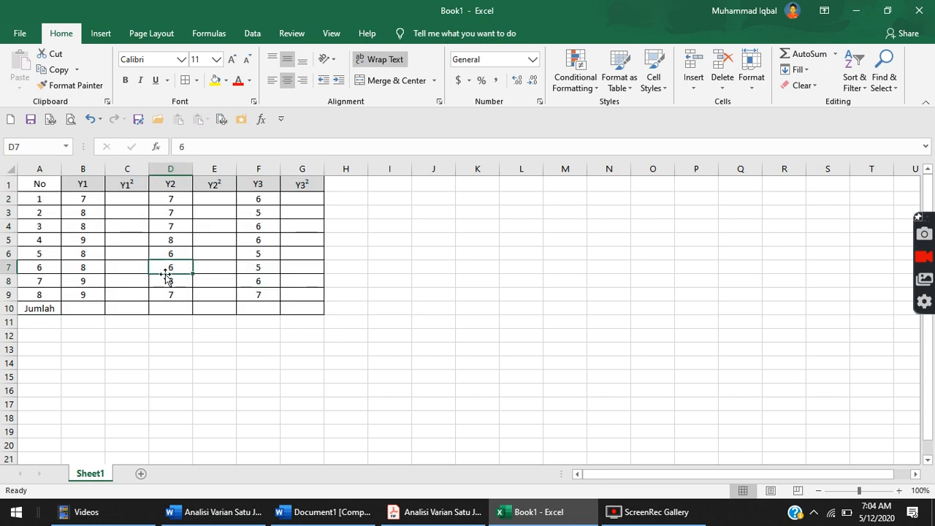
- Enter the squares of the first two Y1 scores as =7*7 in C2 and =8*8 in C3
{"action": "left_click", "coordinate": [123, 196]}
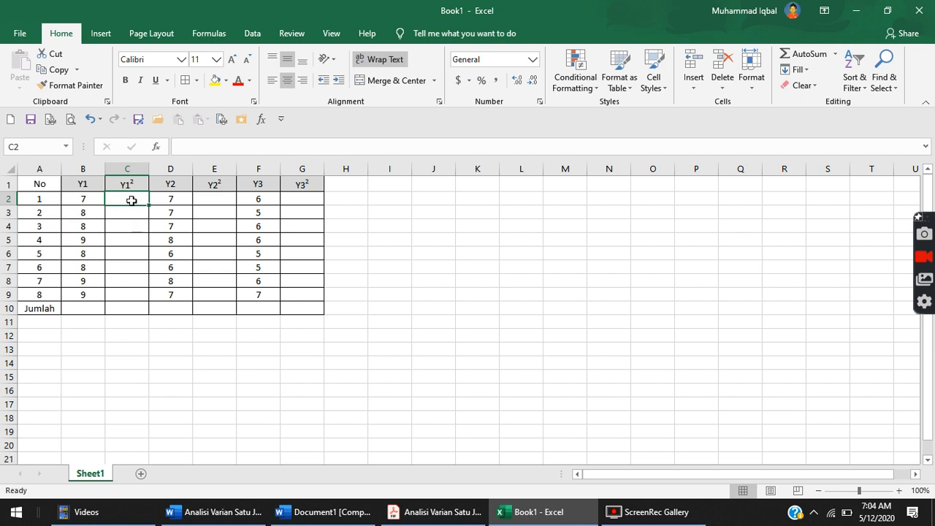
{"action": "type", "text": "=7*7"}
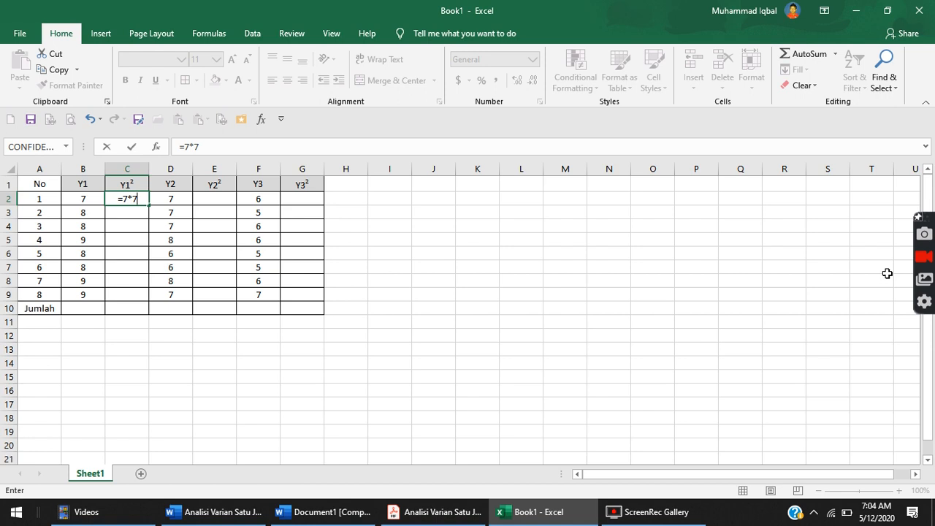
{"action": "key", "text": "Return"}
{"action": "type", "text": "="}
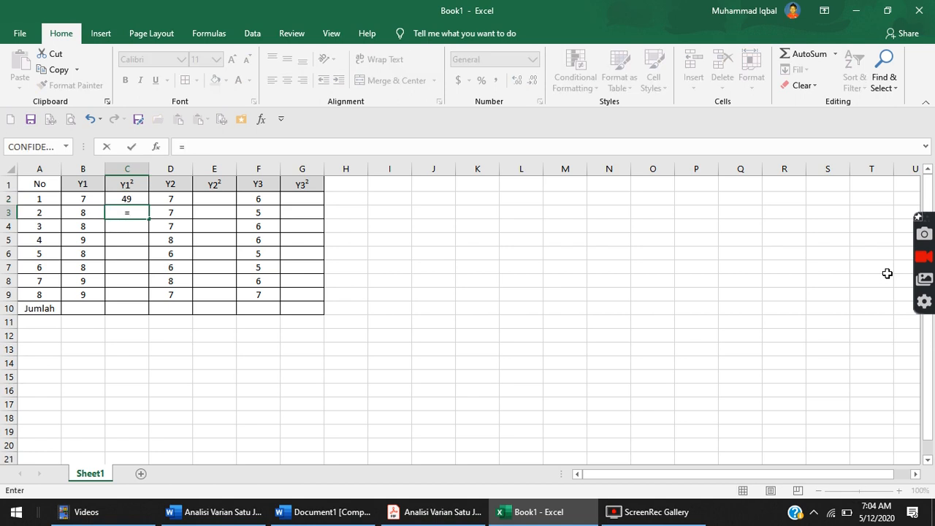
{"action": "type", "text": "8*8"}
{"action": "key", "text": "Return"}
- Clear the manually multiplied squares from C2 and C3
{"action": "key", "text": "Up"}
{"action": "key", "text": "shift+Down"}
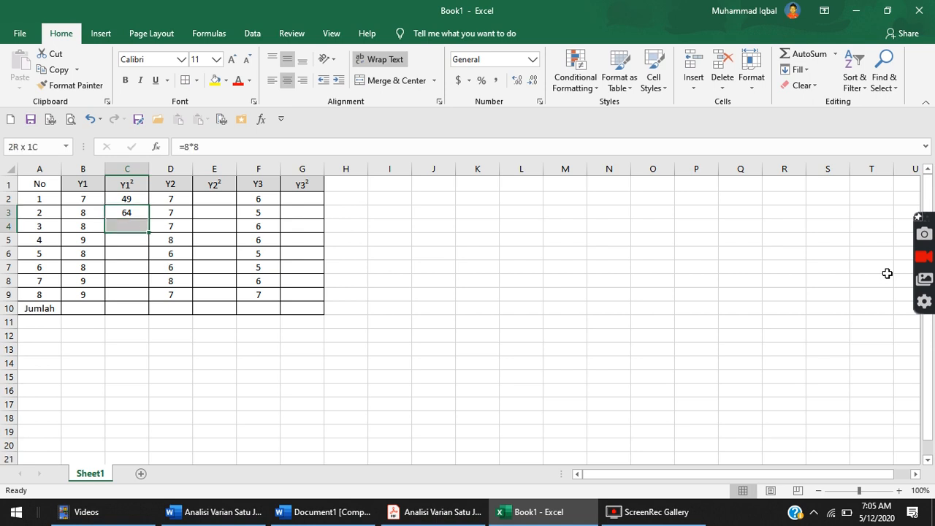
{"action": "key", "text": "Up"}
{"action": "key", "text": "Up"}
{"action": "key", "text": "Down"}
{"action": "key", "text": "shift+Down"}
{"action": "key", "text": "Delete"}
{"action": "key", "text": "Up"}
{"action": "key", "text": "Down"}
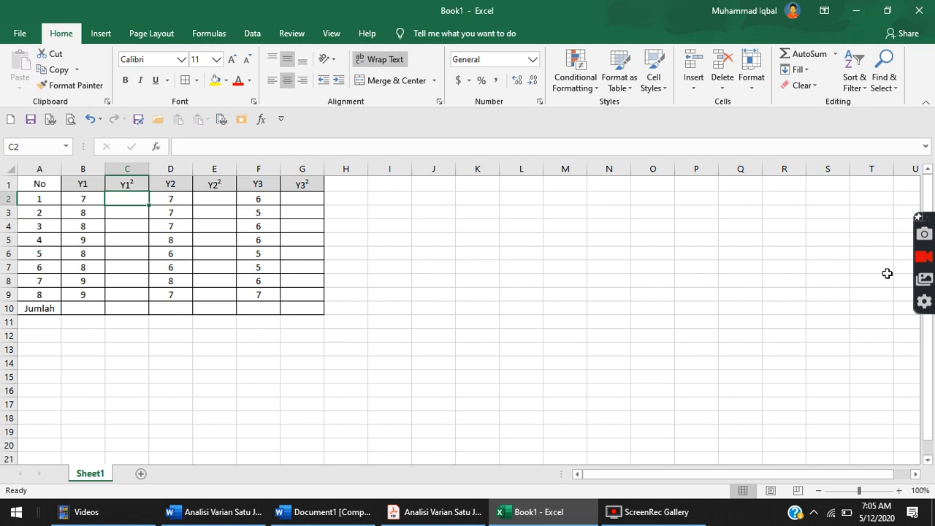
- Enter the formula =B2^2 in C2 to square the first Y1 score
{"action": "type", "text": "="}
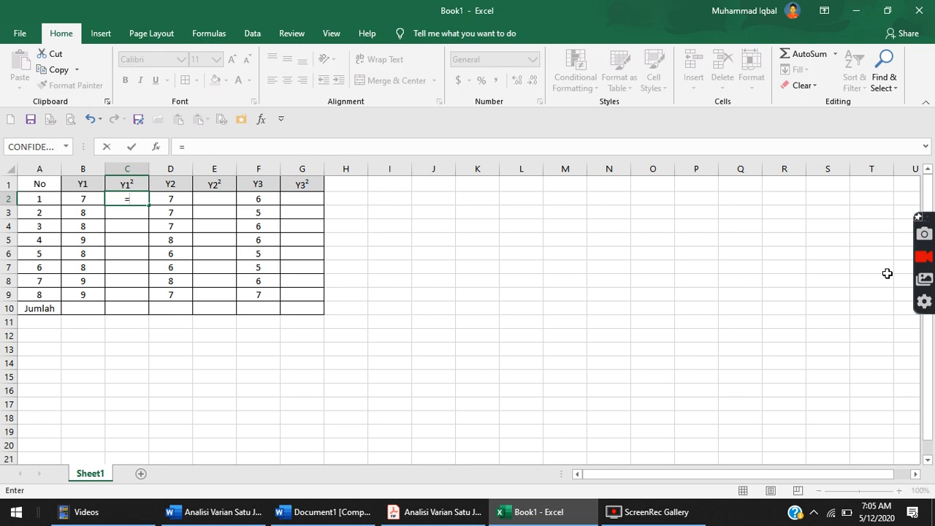
{"action": "left_click", "coordinate": [87, 198]}
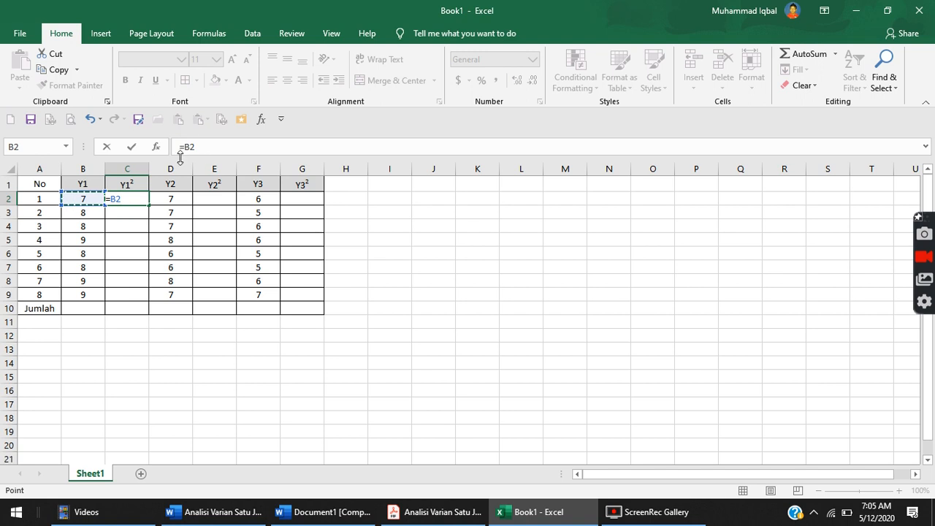
{"action": "left_click", "coordinate": [90, 195]}
{"action": "type", "text": "^2"}
{"action": "key", "text": "Return"}
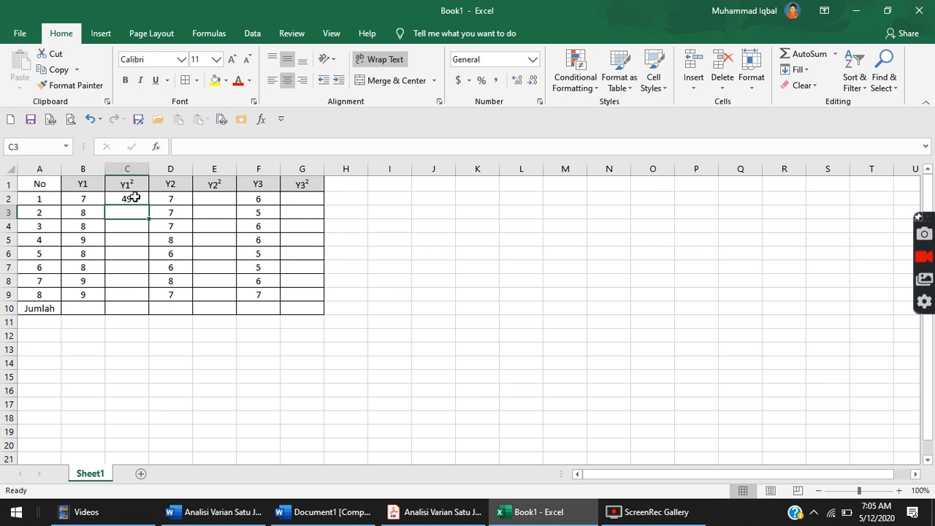
{"action": "left_click", "coordinate": [134, 197]}
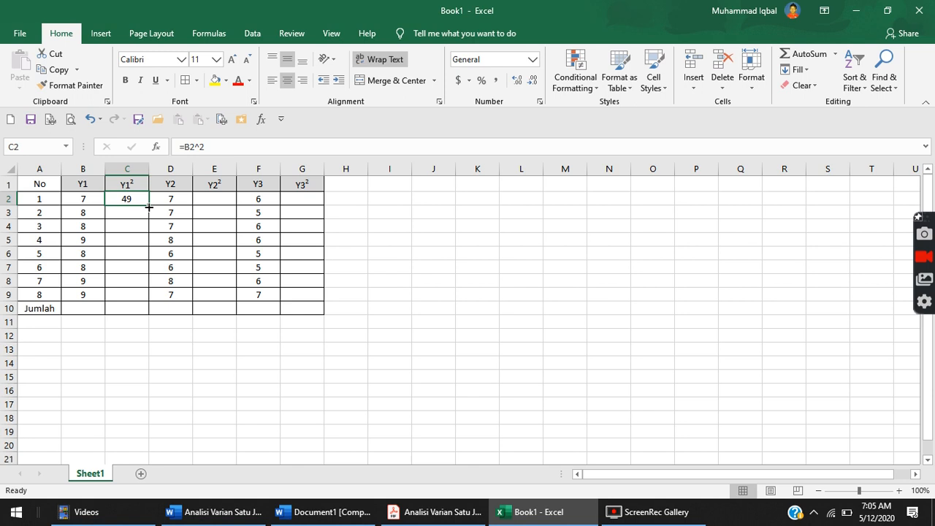
- Fill the squaring formula from C2 down to C9 and copy it into the Y2² and Y3² columns, rows 2 to 9
{"action": "left_click_drag", "start_coordinate": [149, 207], "coordinate": [148, 300]}
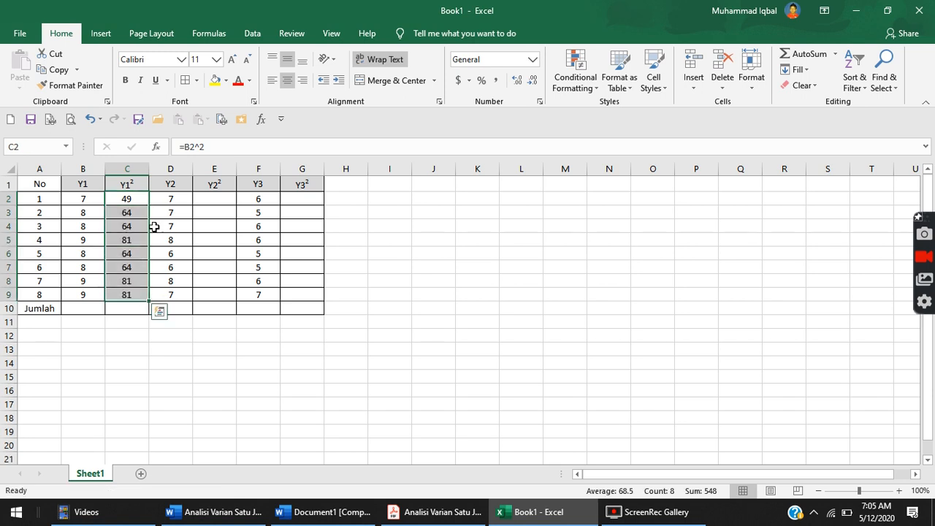
{"action": "key", "text": "ctrl+c"}
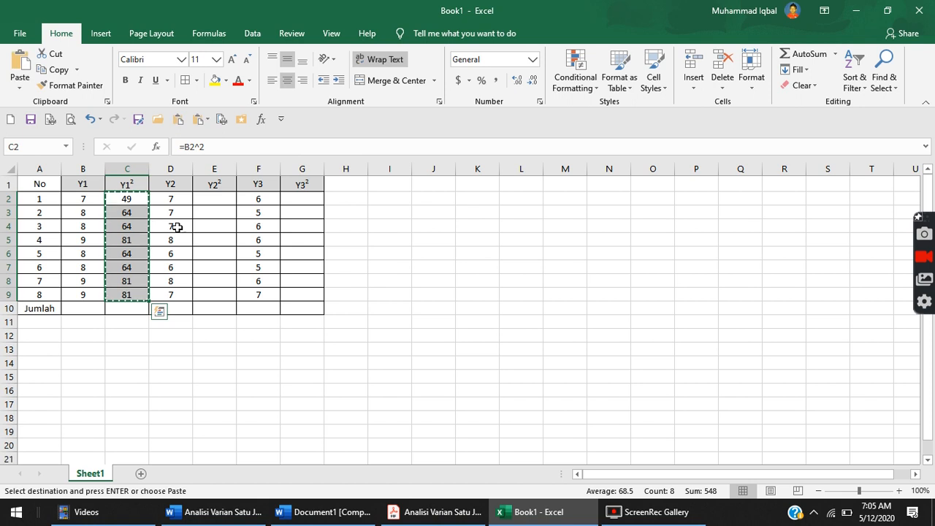
{"action": "left_click", "coordinate": [214, 198]}
{"action": "key", "text": "ctrl+v"}
{"action": "left_click", "coordinate": [310, 200]}
{"action": "key", "text": "ctrl+v"}
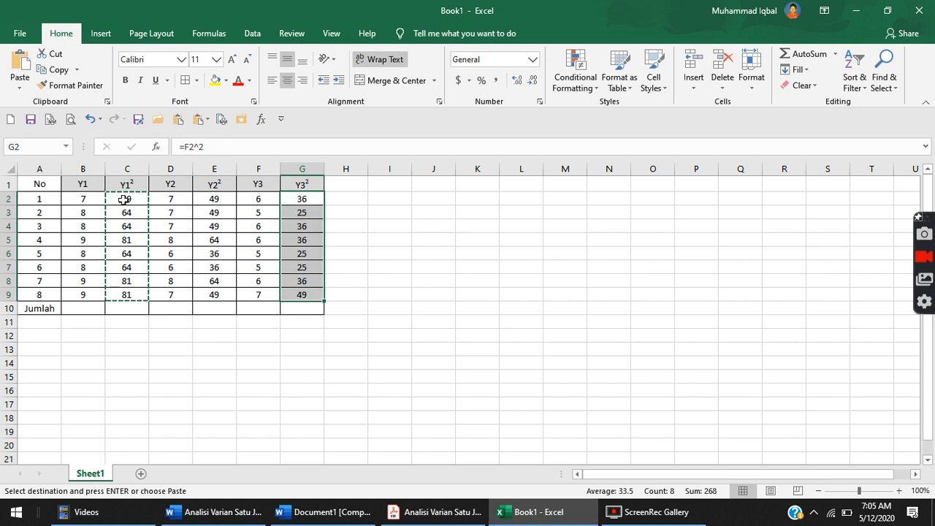
{"action": "key", "text": "Escape"}
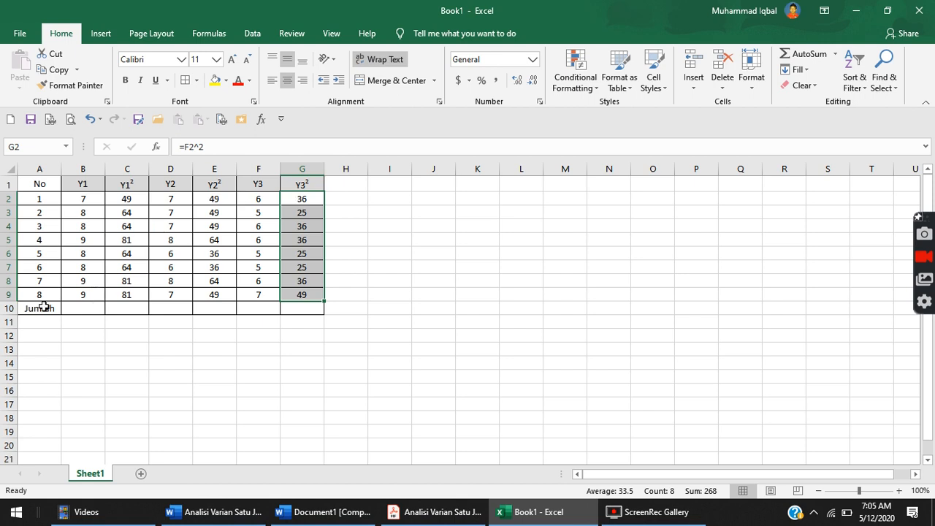
- Fill the Jumlah row B10:G10 with AutoSum totals of each column
{"action": "left_click_drag", "start_coordinate": [40, 308], "coordinate": [286, 304]}
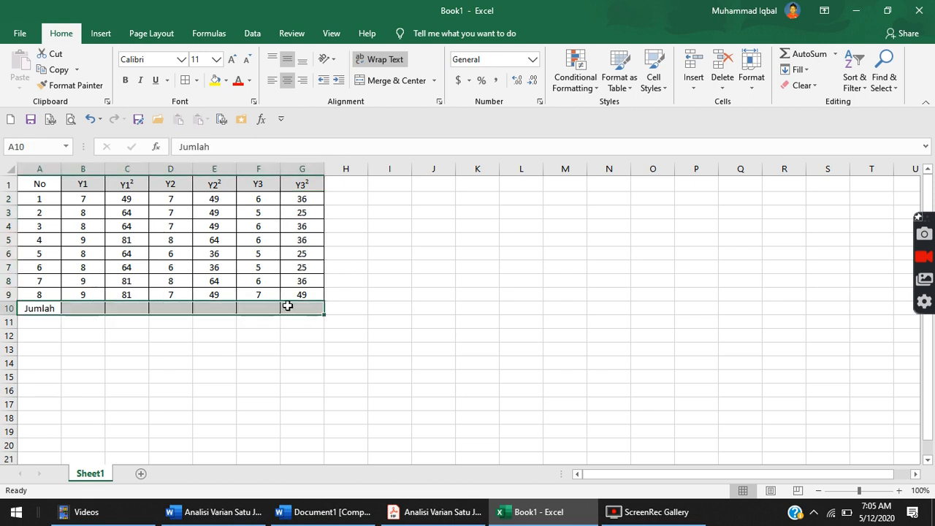
{"action": "left_click", "coordinate": [225, 305]}
{"action": "left_click_drag", "start_coordinate": [80, 306], "coordinate": [288, 307]}
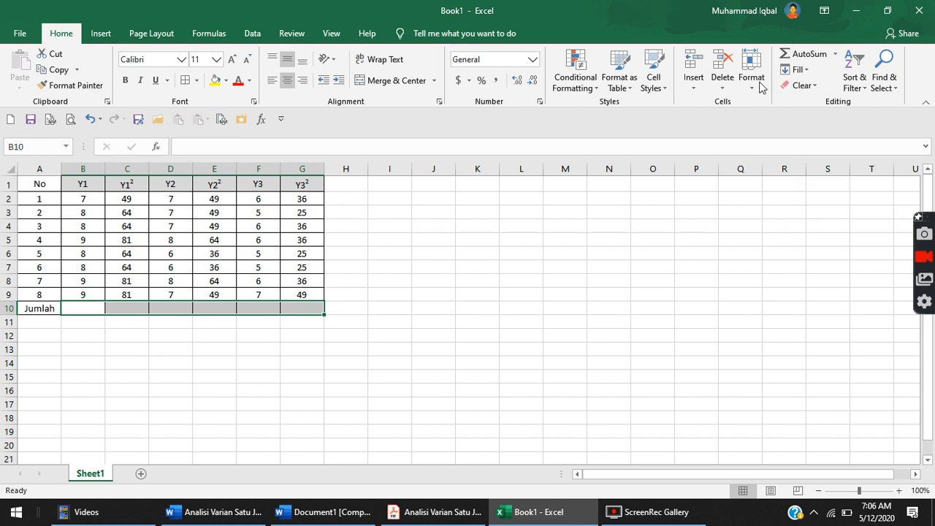
{"action": "left_click", "coordinate": [800, 54]}
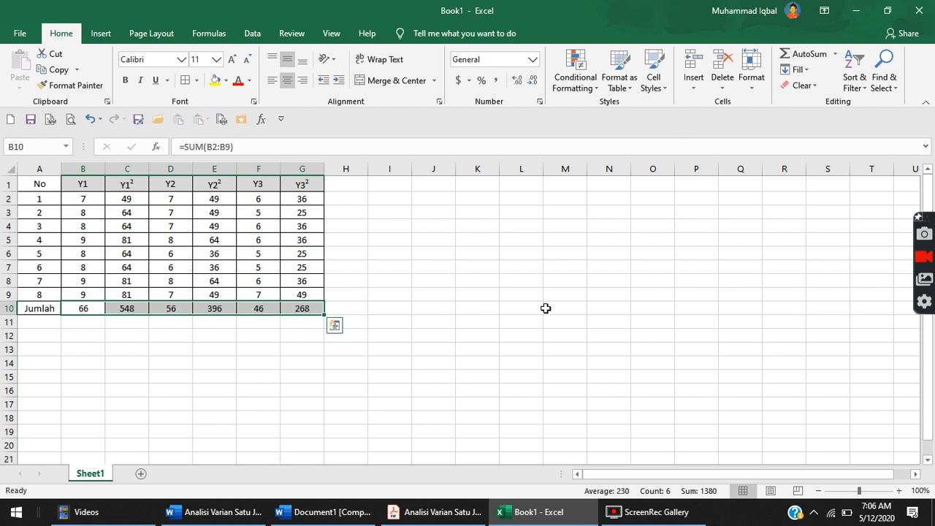
- Review the completed helper table, switch to the PDF in Acrobat Reader and examine its helper table and the Statistik table below it
{"action": "left_click_drag", "start_coordinate": [91, 203], "coordinate": [94, 294]}
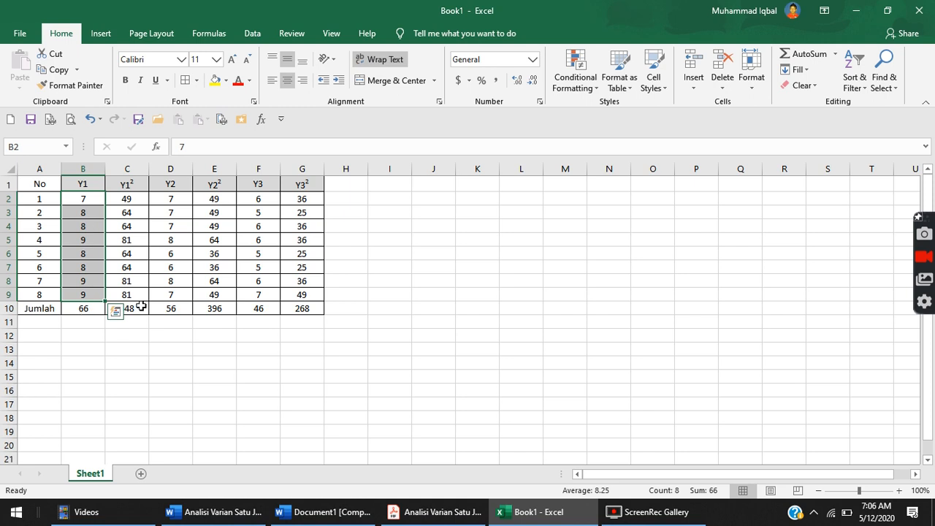
{"action": "left_click", "coordinate": [300, 242]}
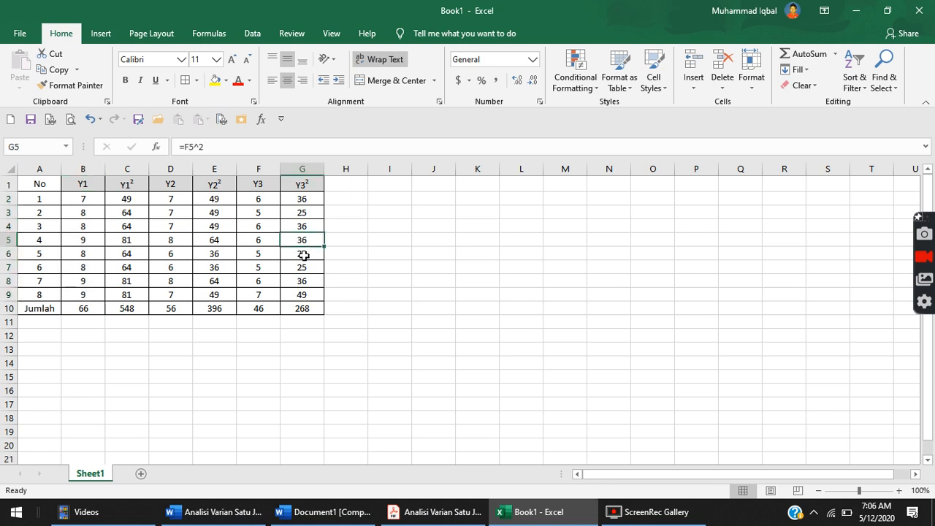
{"action": "left_click_drag", "start_coordinate": [46, 184], "coordinate": [302, 308]}
{"action": "left_click", "coordinate": [413, 511]}
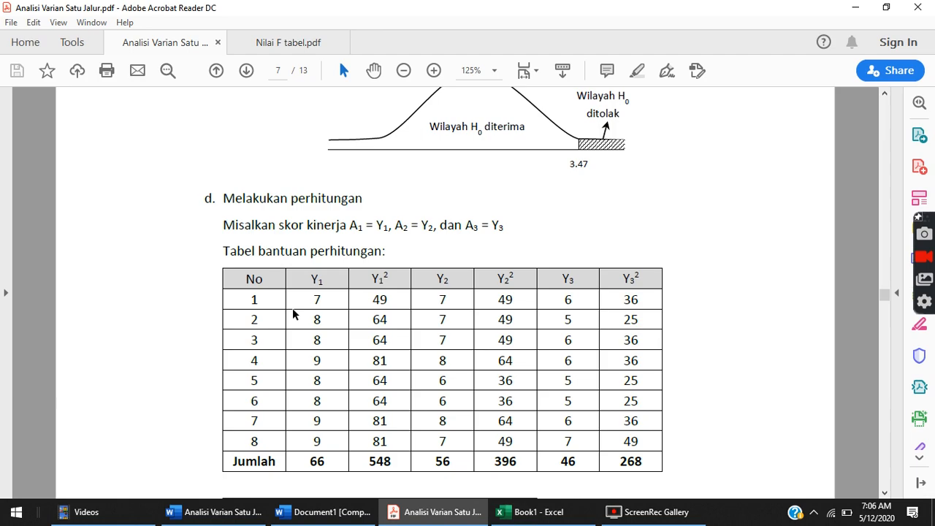
{"action": "scroll", "coordinate": [491, 385], "scroll_direction": "down", "scroll_amount": 3}
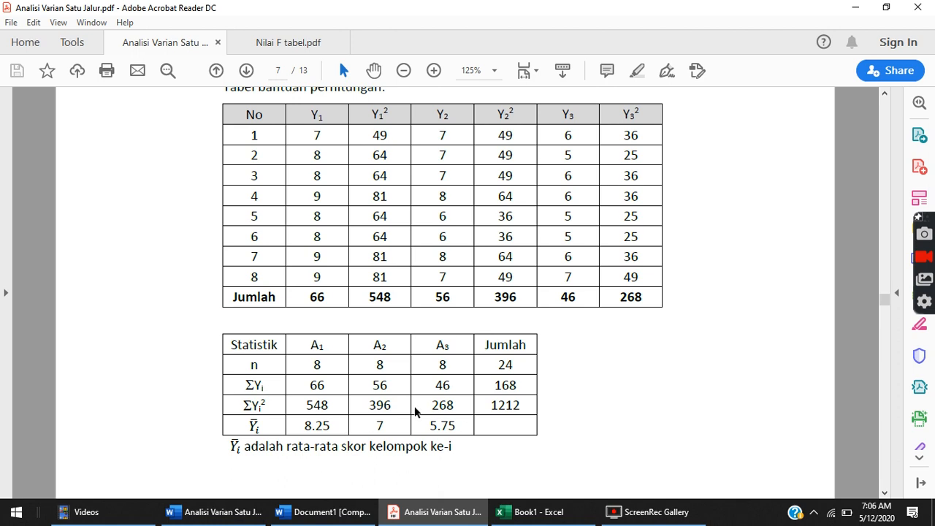
{"action": "left_click_drag", "start_coordinate": [244, 345], "coordinate": [522, 432]}
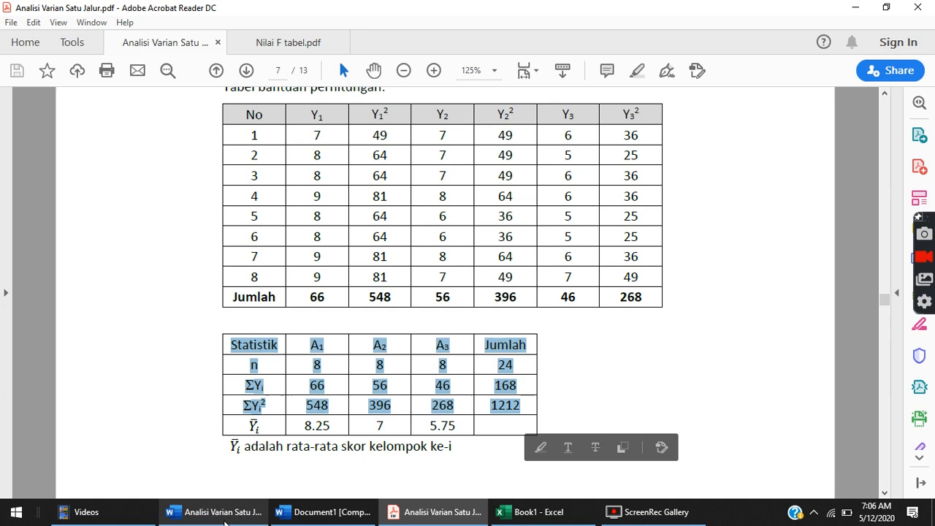
- Copy the Statistik table from the Word document Analisi Varian Satu Jalur.docx and paste it into the Excel sheet at A12
{"action": "left_click", "coordinate": [215, 511]}
{"action": "scroll", "coordinate": [556, 328], "scroll_direction": "down", "scroll_amount": 5}
{"action": "scroll", "coordinate": [557, 328], "scroll_direction": "down", "scroll_amount": 2}
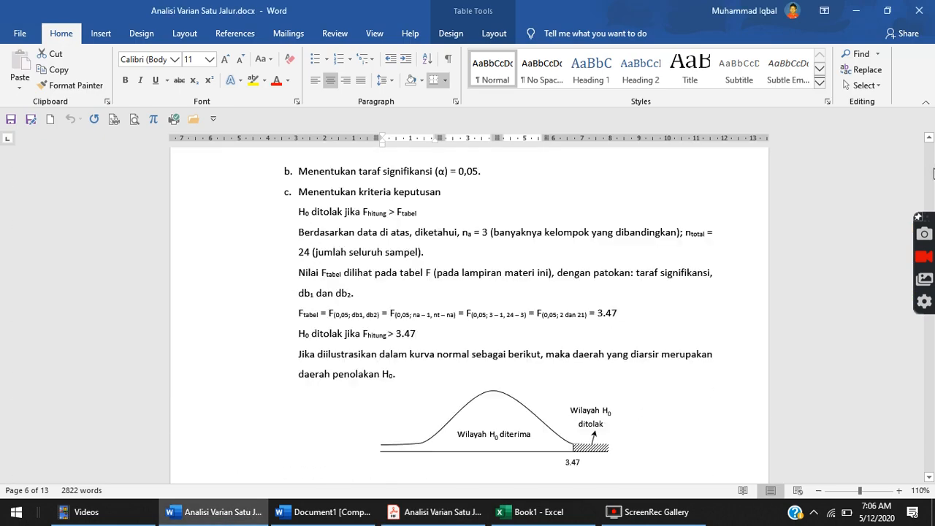
{"action": "scroll", "coordinate": [933, 361], "scroll_direction": "down", "scroll_amount": 12}
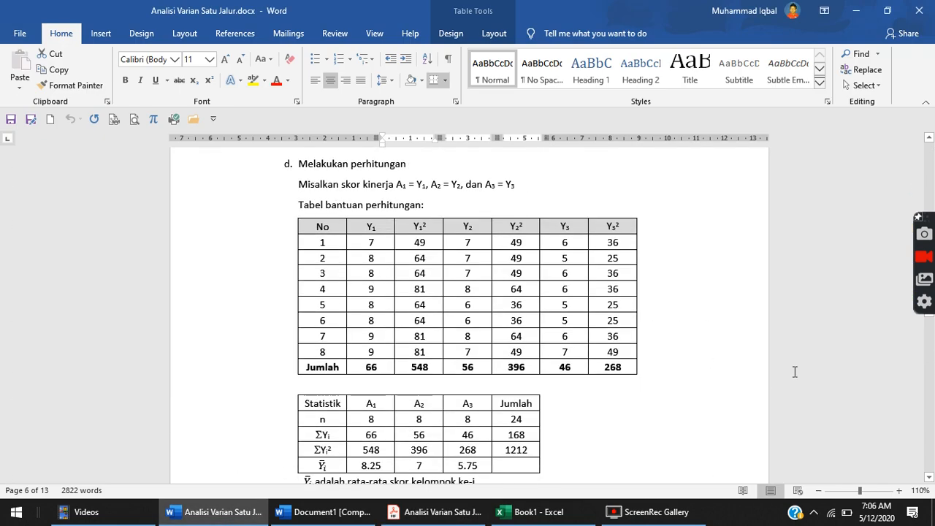
{"action": "left_click_drag", "start_coordinate": [334, 345], "coordinate": [530, 409]}
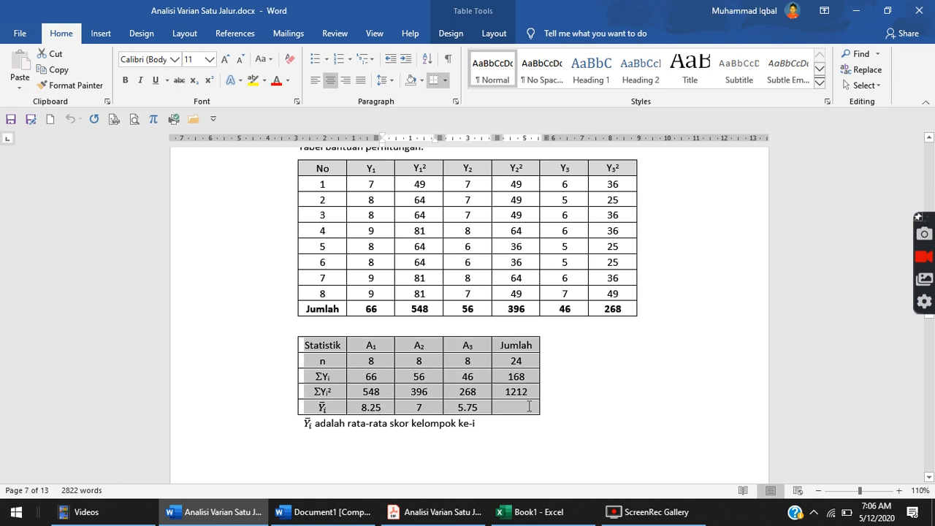
{"action": "key", "text": "ctrl+c"}
{"action": "left_click", "coordinate": [538, 511]}
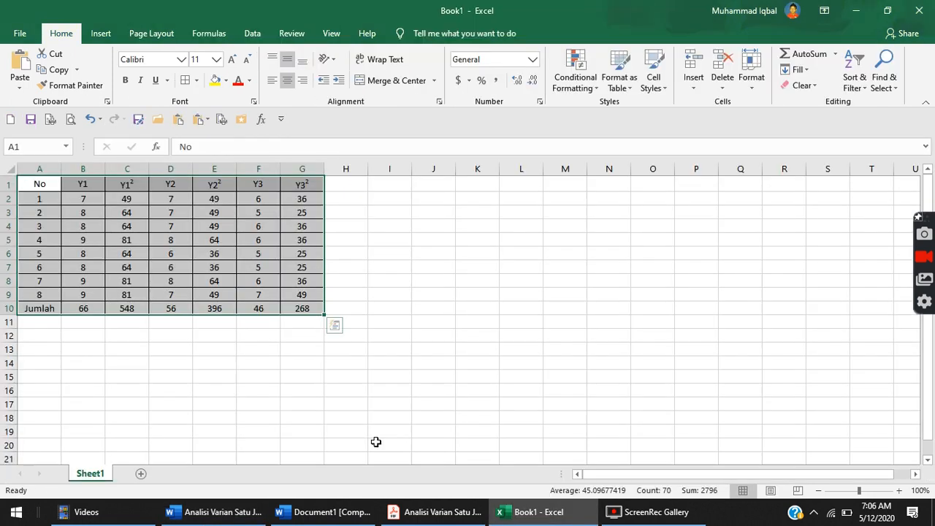
{"action": "left_click", "coordinate": [38, 336]}
{"action": "key", "text": "ctrl+v"}
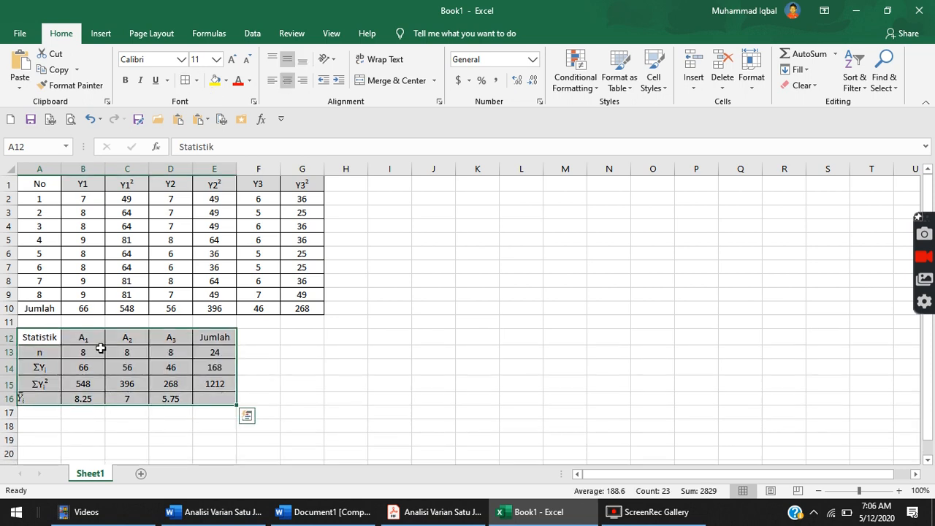
- Clear the copied values in B13:E16 of the Statistik table, keeping its headings and row labels
{"action": "left_click_drag", "start_coordinate": [83, 353], "coordinate": [196, 400]}
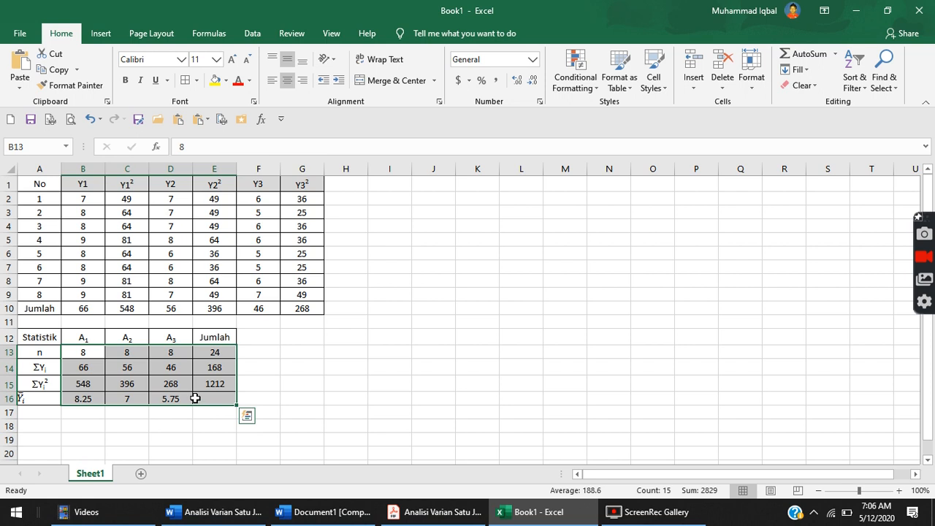
{"action": "key", "text": "Delete"}
{"action": "left_click", "coordinate": [163, 380]}
- Enter the sample size 8 for groups A1, A2 and A3 in the n row, cells B13:D13
{"action": "left_click", "coordinate": [92, 351]}
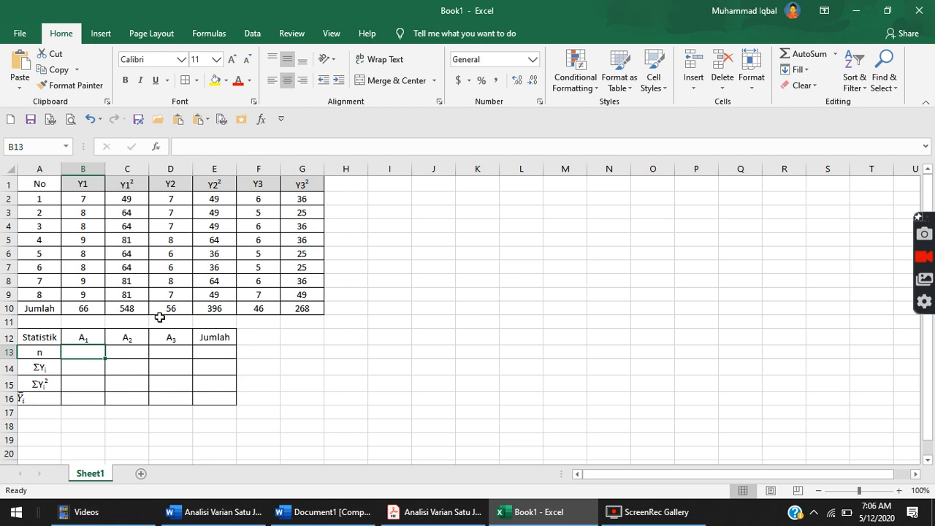
{"action": "type", "text": "8"}
{"action": "key", "text": "Tab"}
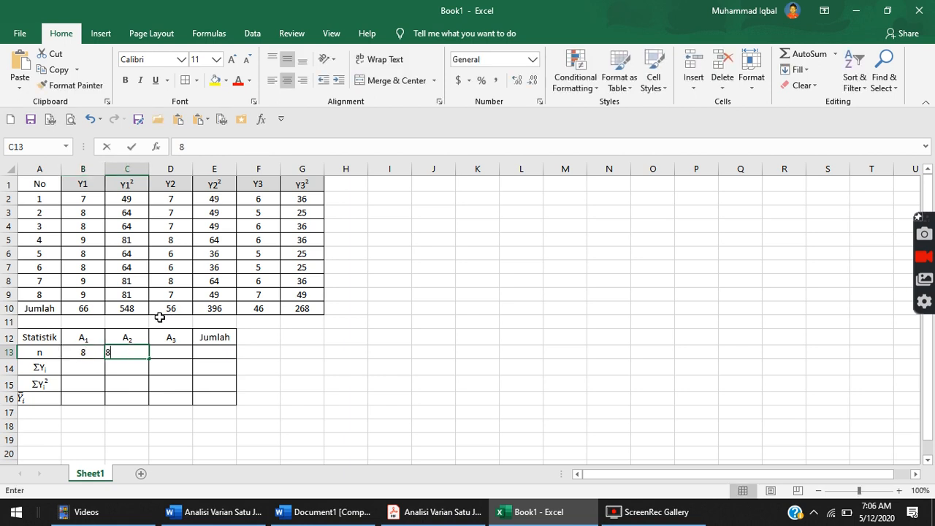
{"action": "type", "text": "8"}
{"action": "key", "text": "Tab"}
{"action": "type", "text": "8"}
{"action": "key", "text": "Return"}
{"action": "key", "text": "Left"}
{"action": "key", "text": "Left"}
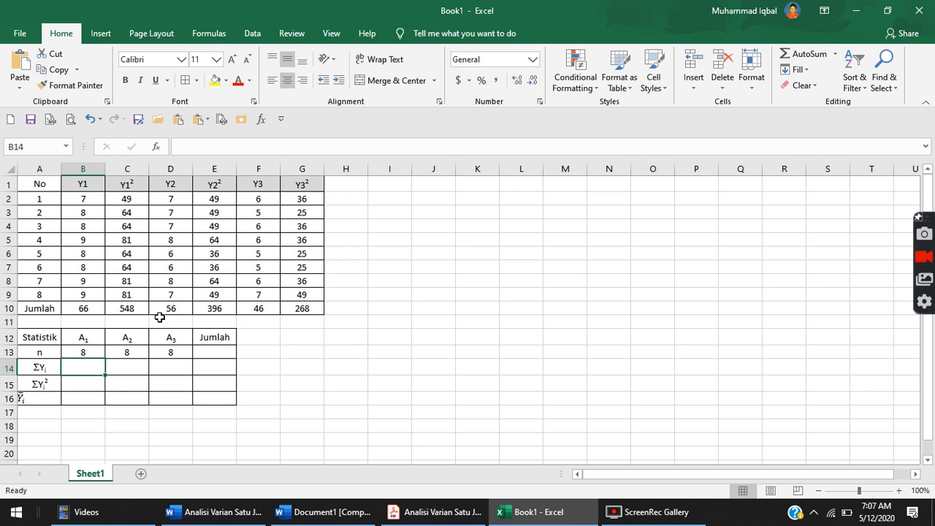
- Link the ΣYi cell of group A1, B14, to the Y1 total with =B10
{"action": "left_click", "coordinate": [84, 309]}
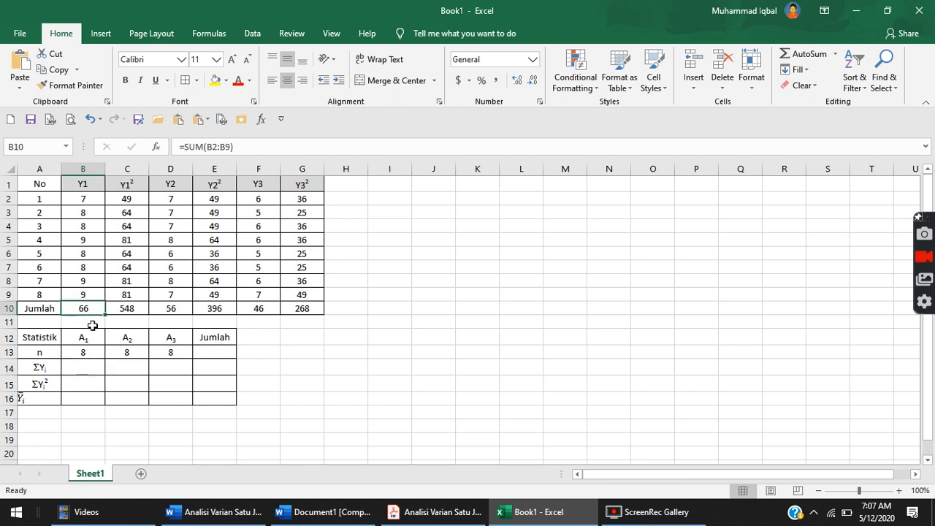
{"action": "left_click", "coordinate": [89, 369]}
{"action": "type", "text": "="}
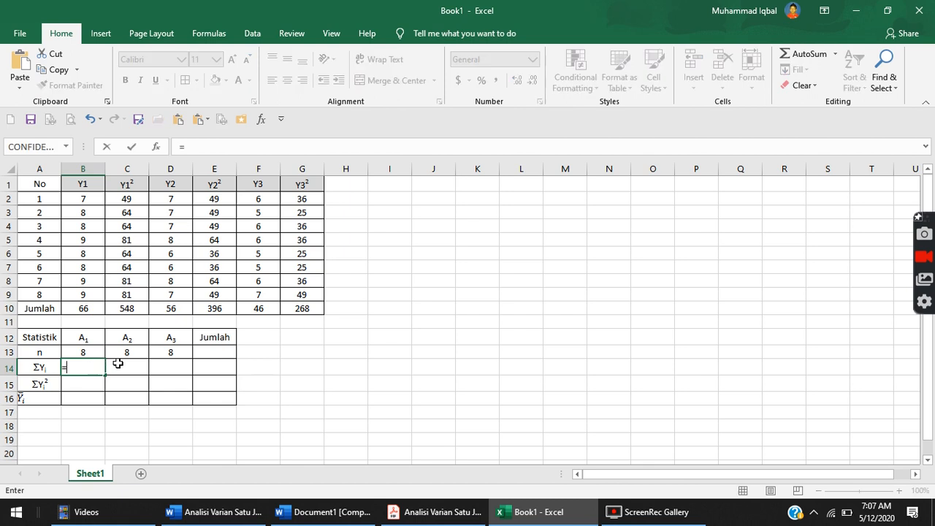
{"action": "left_click", "coordinate": [91, 311]}
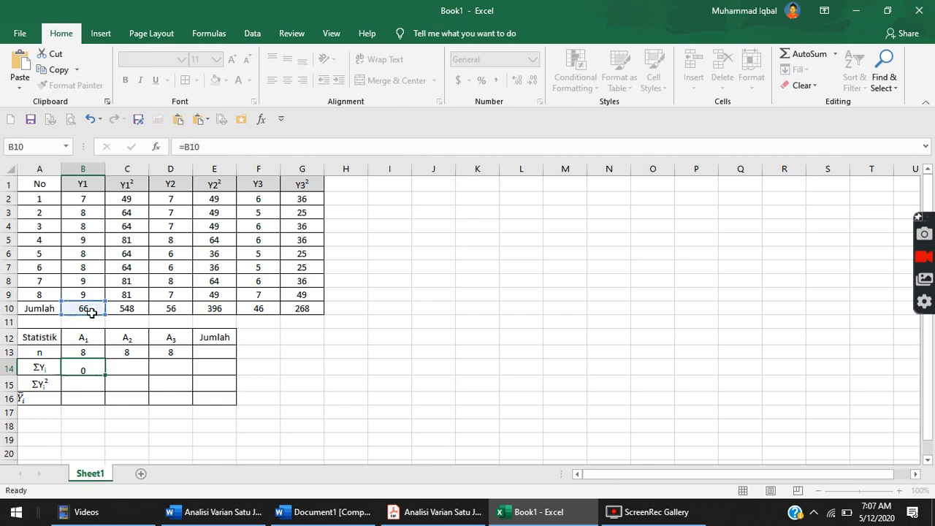
{"action": "key", "text": "Return"}
- Link the ΣYi cells of groups A2 and A3 to the Y2 and Y3 totals with =D10 in C14 and =F10 in D14
{"action": "left_click", "coordinate": [127, 365]}
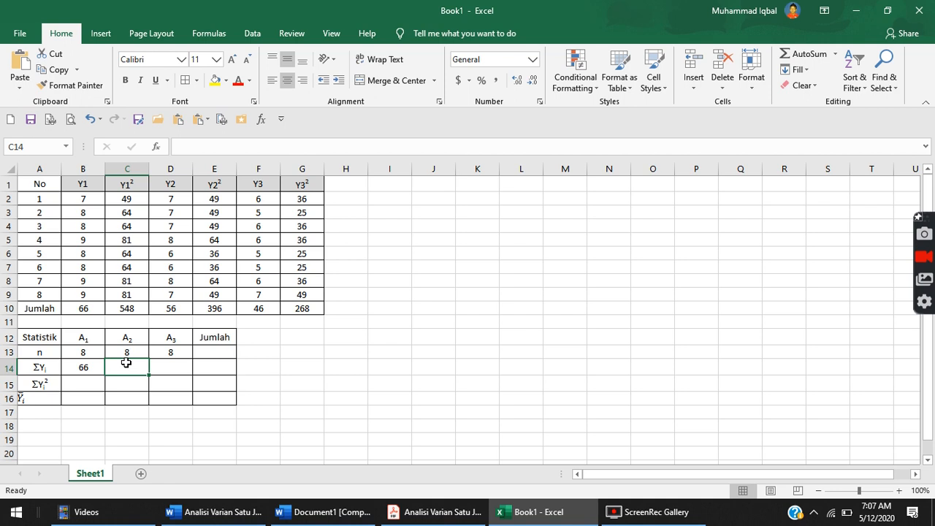
{"action": "type", "text": "="}
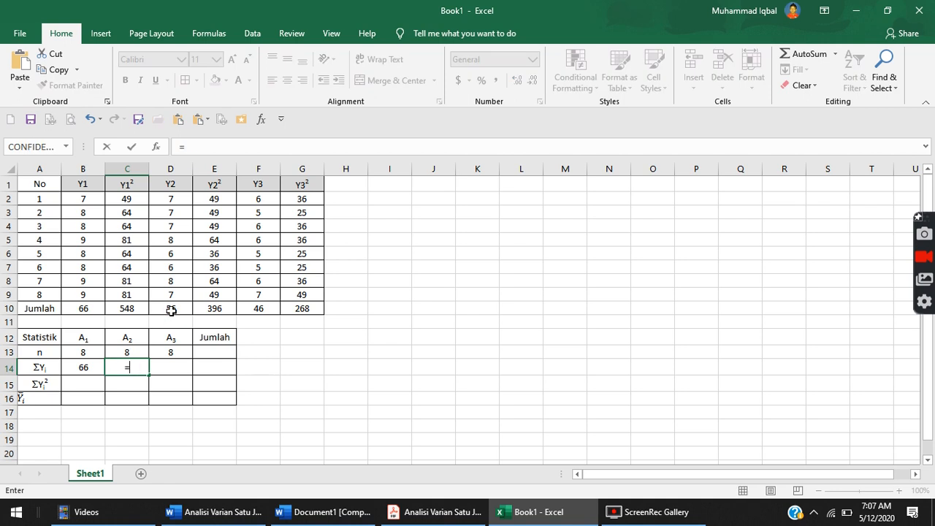
{"action": "left_click", "coordinate": [170, 309]}
{"action": "key", "text": "Return"}
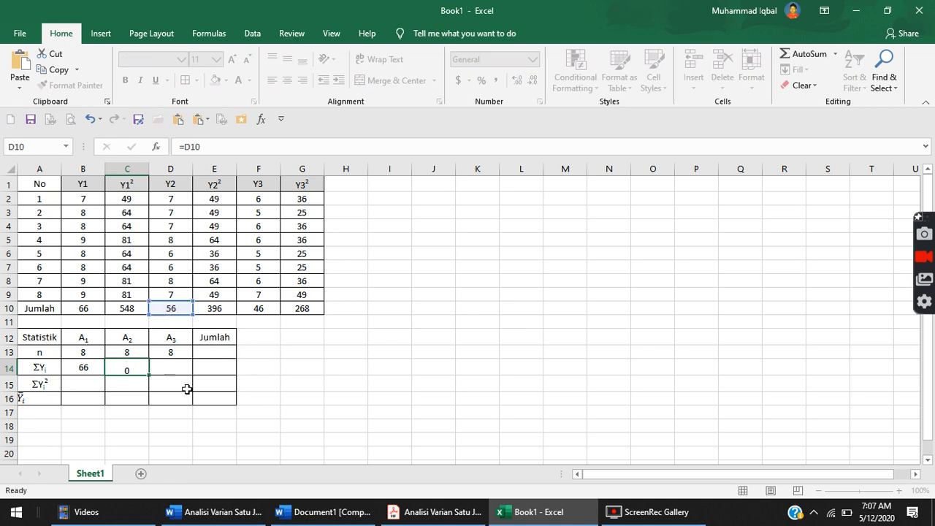
{"action": "left_click", "coordinate": [185, 367]}
{"action": "type", "text": "="}
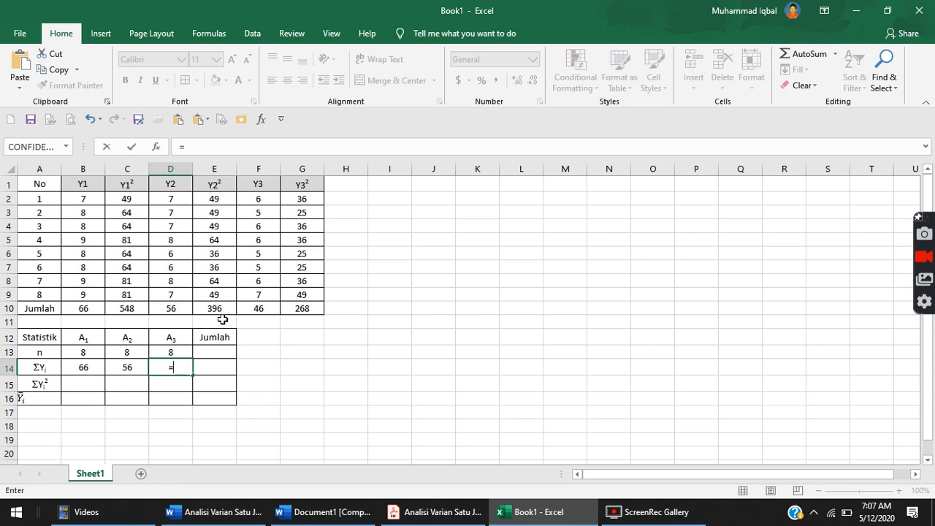
{"action": "left_click", "coordinate": [262, 310]}
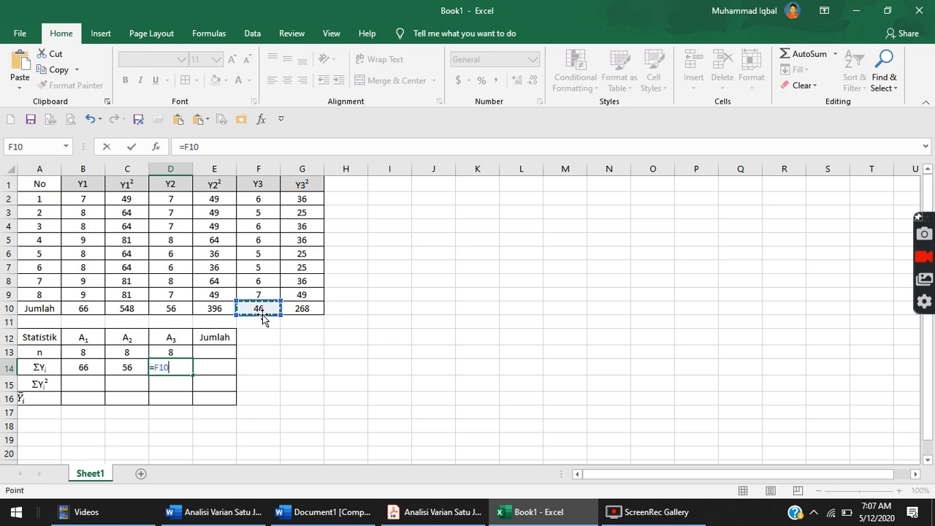
{"action": "key", "text": "Return"}
- Review the three squared-score columns and link the ΣYi² cell of group A1, B15, to the Y1² total with =C10
{"action": "left_click", "coordinate": [78, 382]}
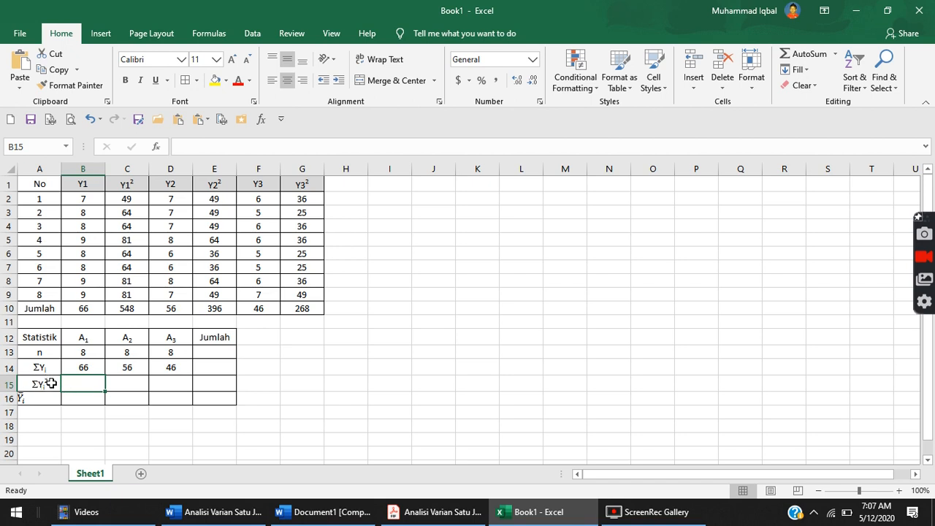
{"action": "left_click_drag", "start_coordinate": [129, 182], "coordinate": [120, 306]}
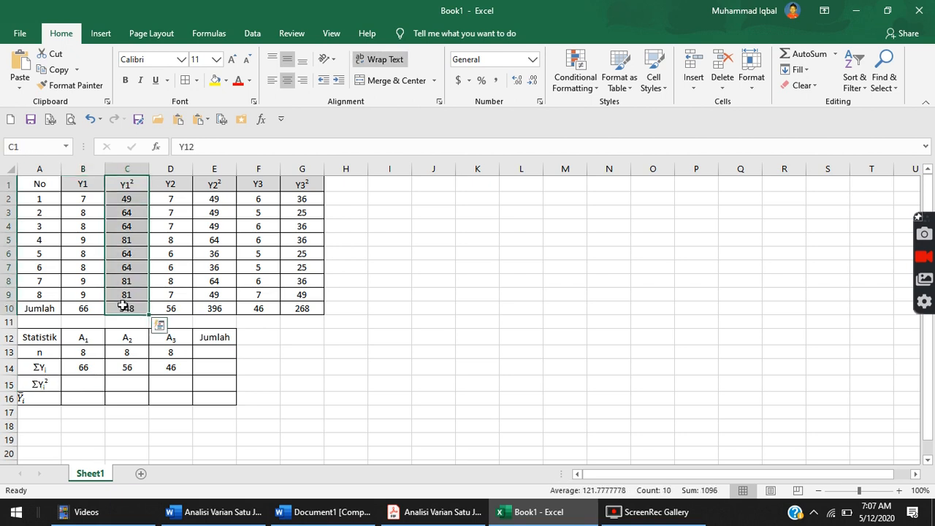
{"action": "left_click_drag", "start_coordinate": [214, 184], "coordinate": [214, 307], "text": "ctrl"}
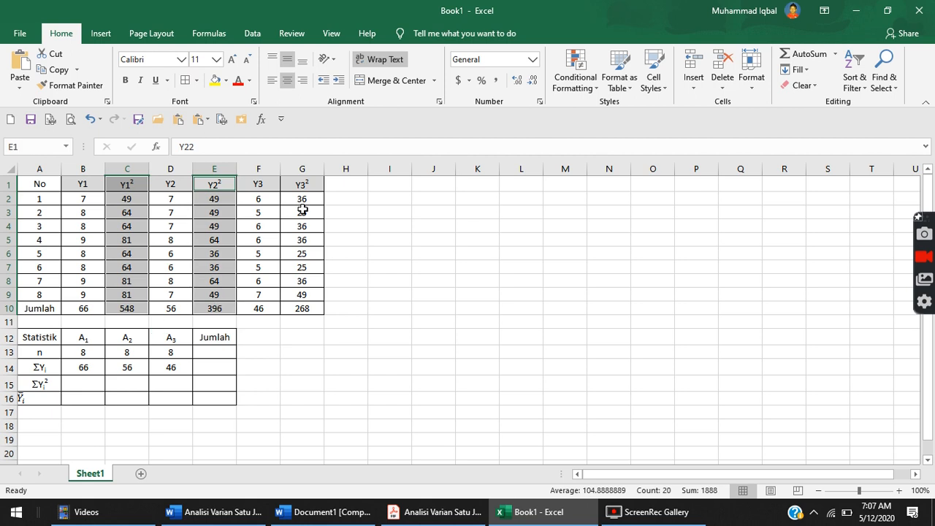
{"action": "left_click_drag", "start_coordinate": [304, 187], "coordinate": [302, 306], "text": "ctrl"}
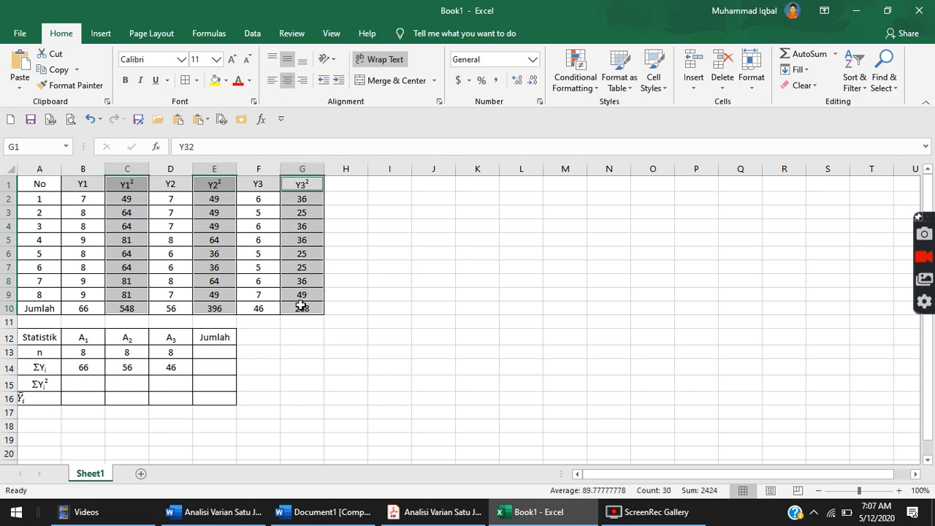
{"action": "left_click", "coordinate": [82, 380]}
{"action": "type", "text": "="}
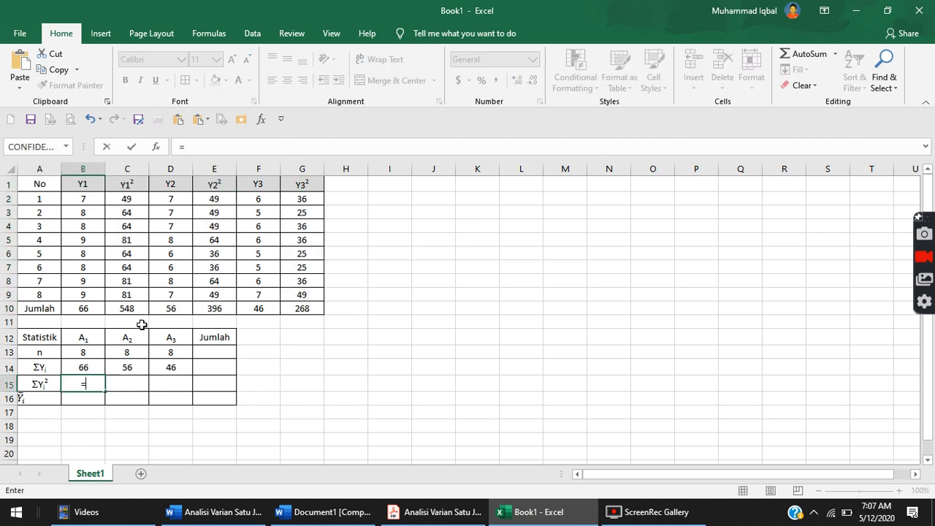
{"action": "left_click", "coordinate": [120, 307]}
{"action": "key", "text": "Return"}
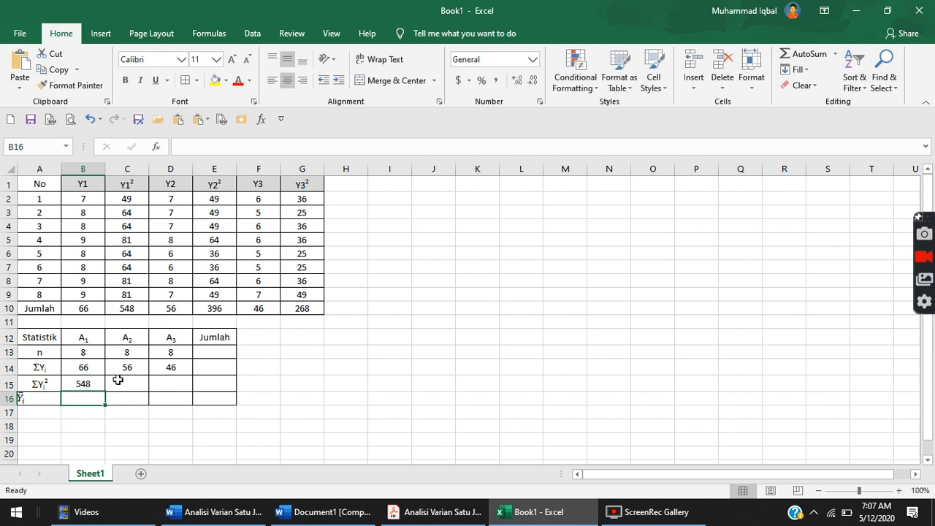
- Link the ΣYi² cells of groups A2 and A3 to the Y2² and Y3² totals with =E10 in C15 and =G10 in D15
{"action": "left_click", "coordinate": [118, 380]}
{"action": "type", "text": "="}
{"action": "left_click", "coordinate": [202, 308]}
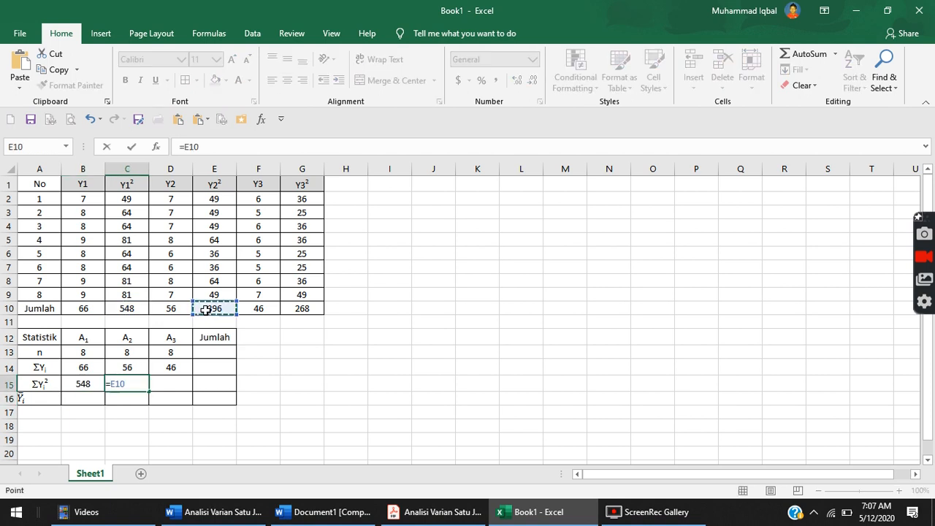
{"action": "key", "text": "Return"}
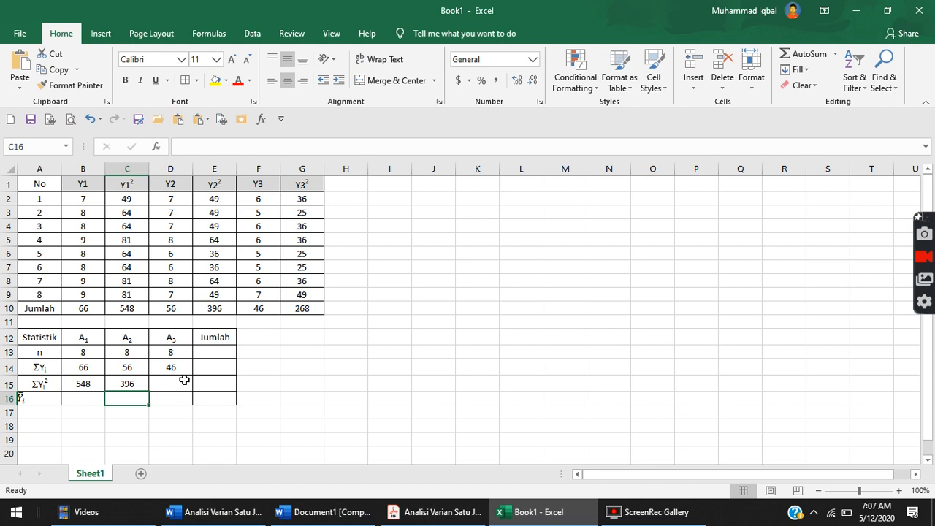
{"action": "left_click", "coordinate": [184, 380]}
{"action": "type", "text": "="}
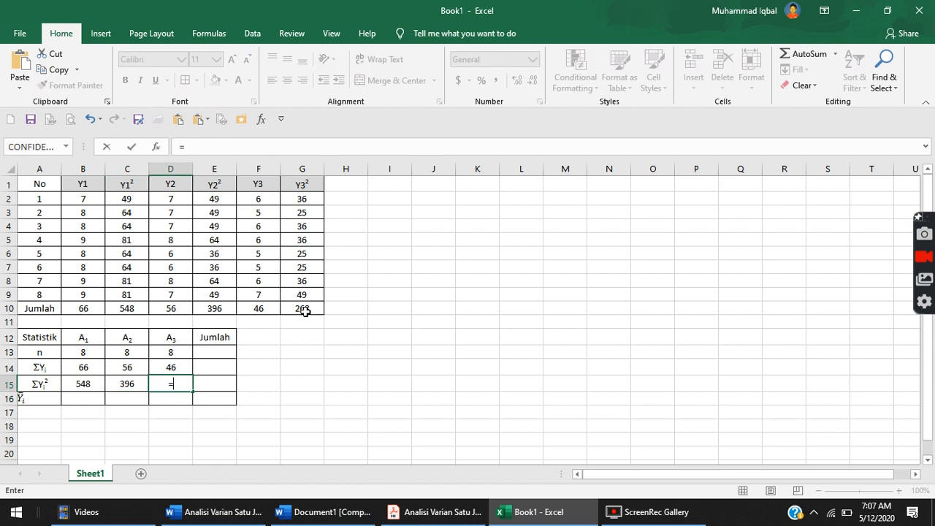
{"action": "left_click", "coordinate": [305, 311]}
{"action": "key", "text": "Return"}
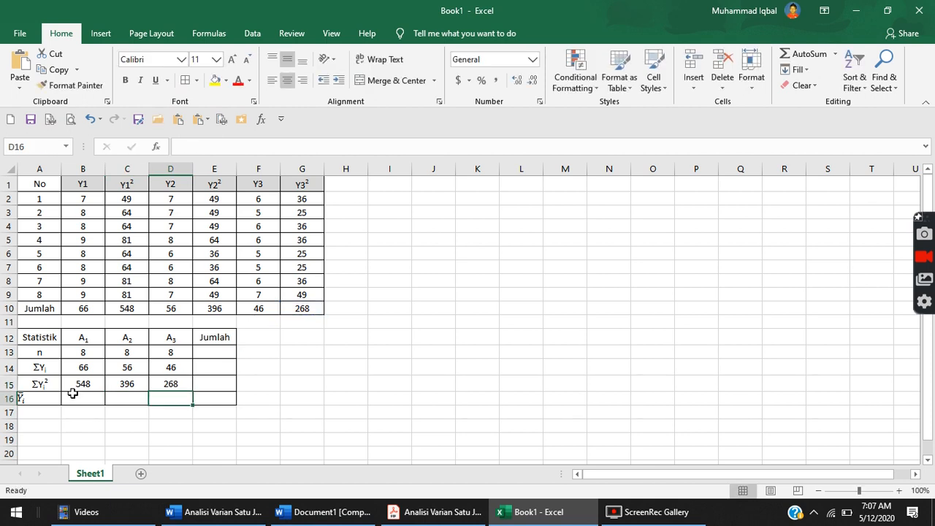
- Calculate the group A1 mean in B16 with =B14/B13 and fill the formula across to D16 for groups A2 and A3
{"action": "left_click", "coordinate": [76, 396]}
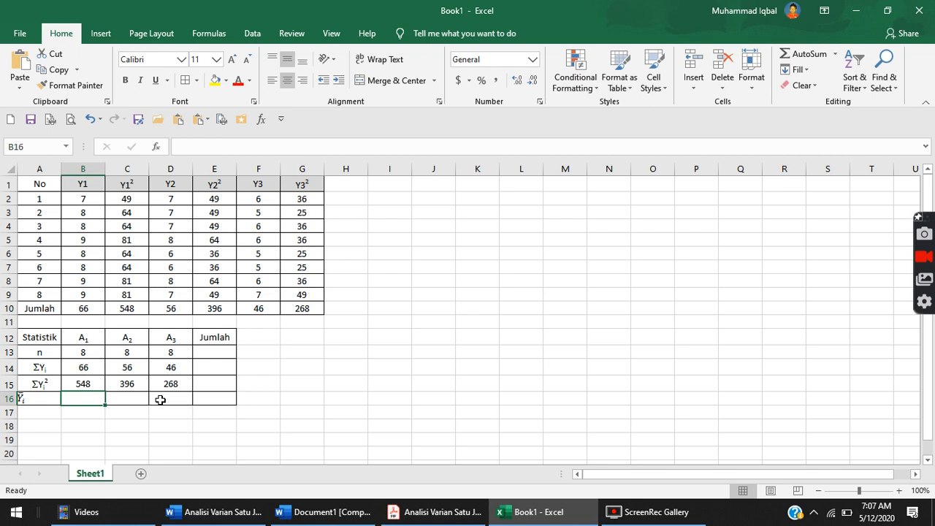
{"action": "type", "text": "="}
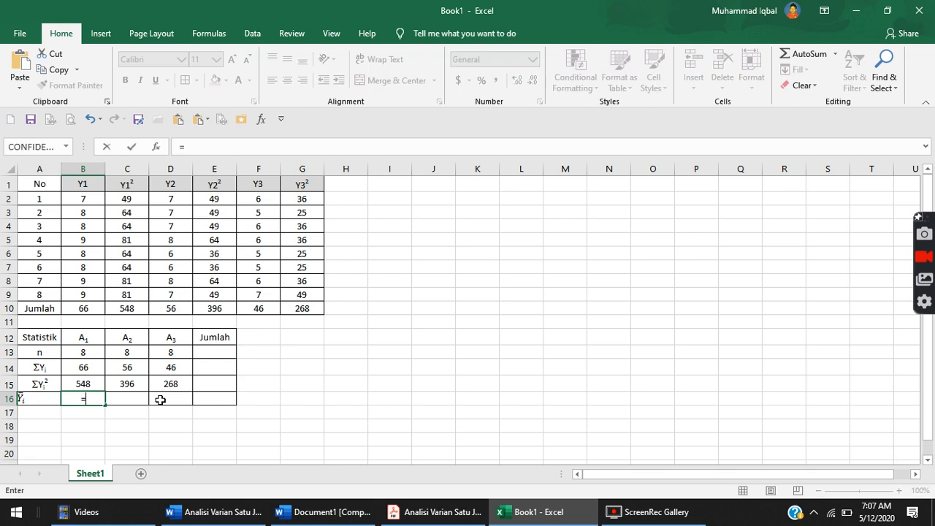
{"action": "left_click", "coordinate": [89, 364]}
{"action": "type", "text": "/"}
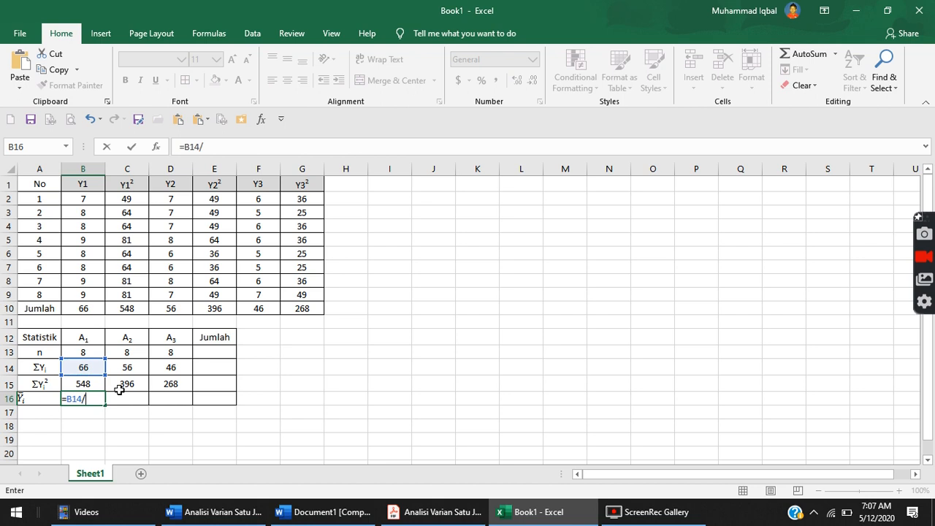
{"action": "left_click", "coordinate": [96, 354]}
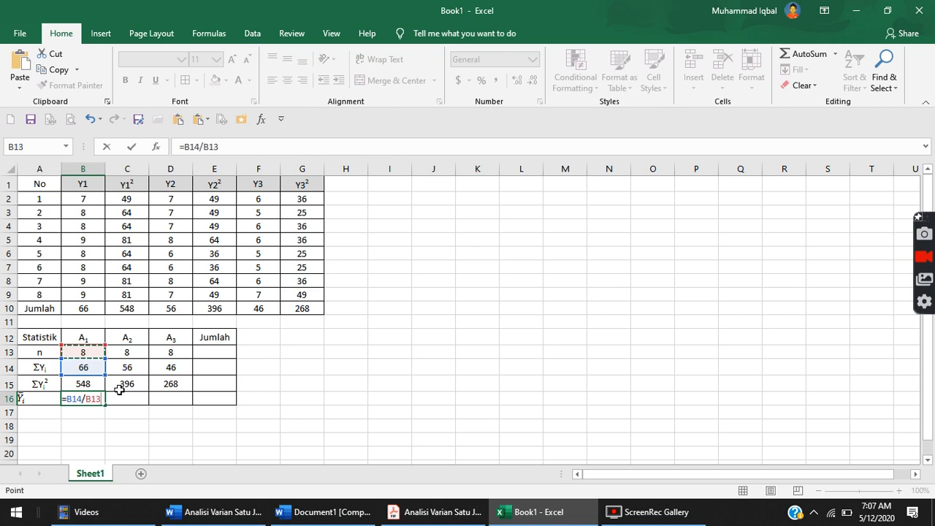
{"action": "key", "text": "Return"}
{"action": "left_click", "coordinate": [97, 399]}
{"action": "left_click_drag", "start_coordinate": [103, 406], "coordinate": [184, 406]}
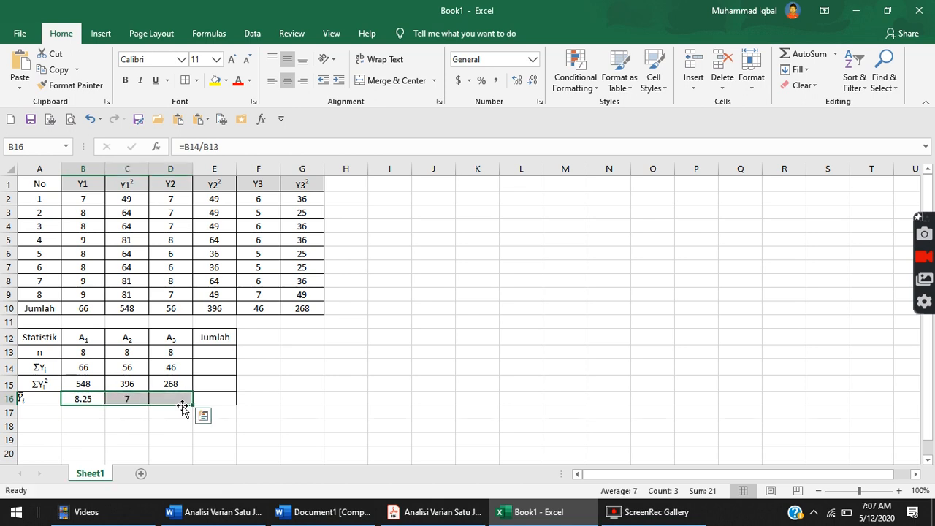
- Total the n row in the Jumlah column with =SUM(B13:D13) in E13 and fill it down to E15 for ΣYi and ΣYi²
{"action": "left_click", "coordinate": [221, 352]}
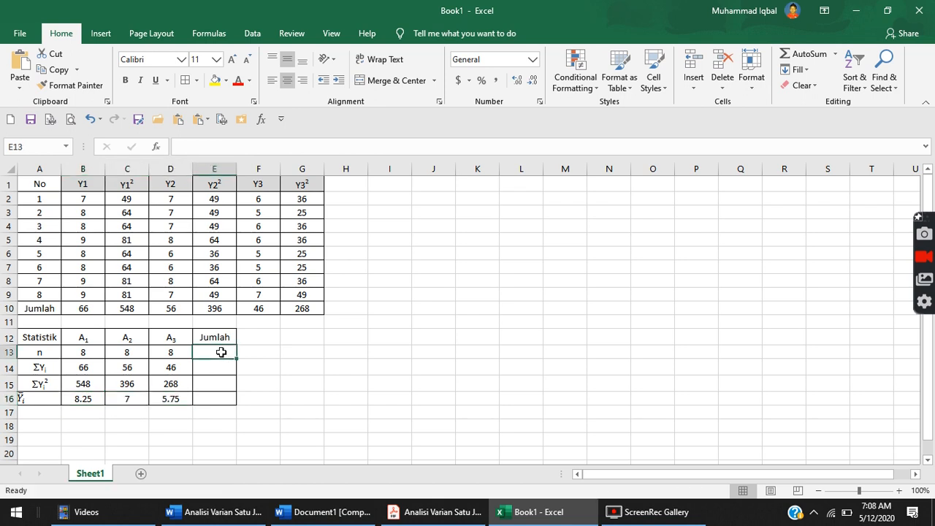
{"action": "left_click", "coordinate": [809, 57]}
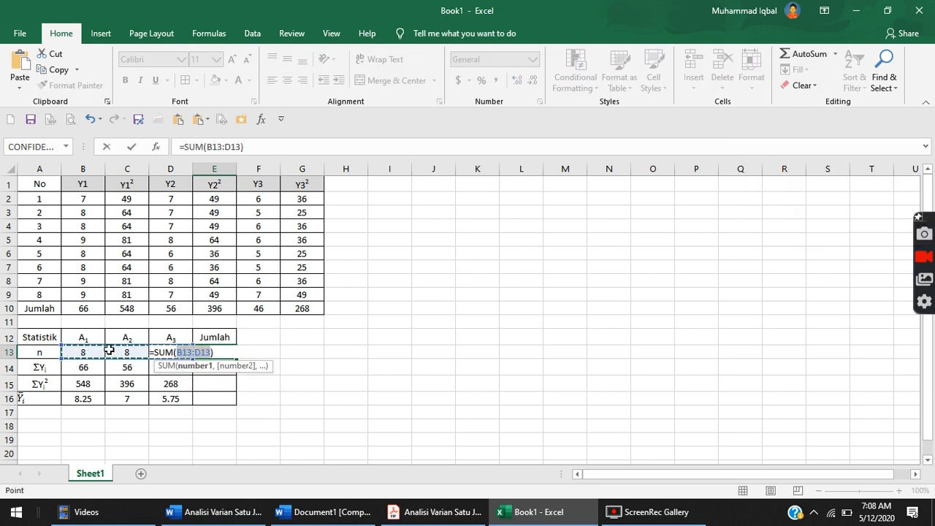
{"action": "key", "text": "ctrl+Return"}
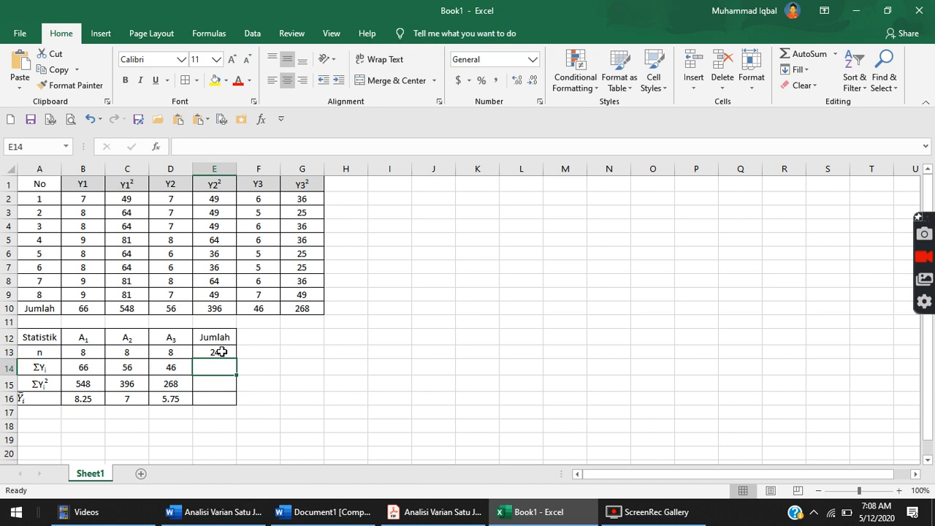
{"action": "left_click_drag", "start_coordinate": [234, 359], "coordinate": [241, 399]}
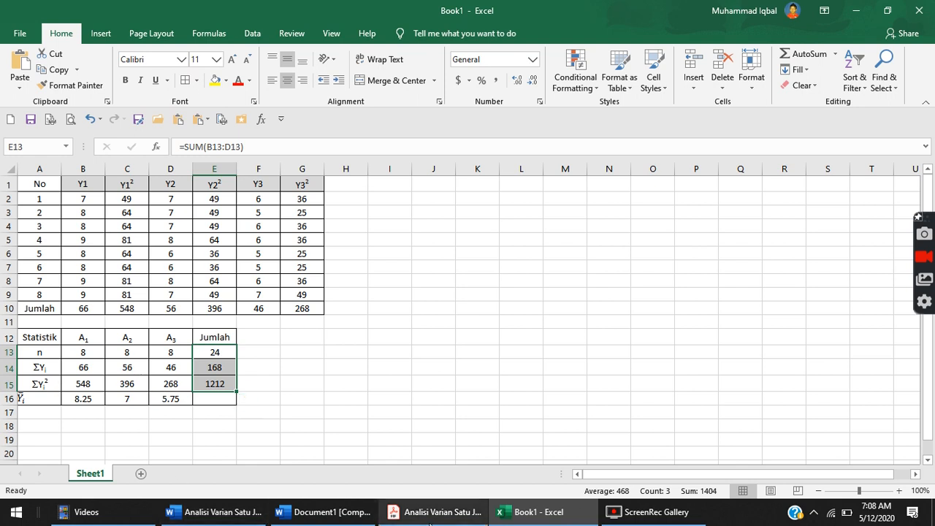
- Switch to the Analisi Varian Satu Jalur PDF in Acrobat Reader, compare its Statistik table and go on to the sum of squares (JK) formulas
{"action": "left_click", "coordinate": [435, 512]}
{"action": "left_click", "coordinate": [643, 401]}
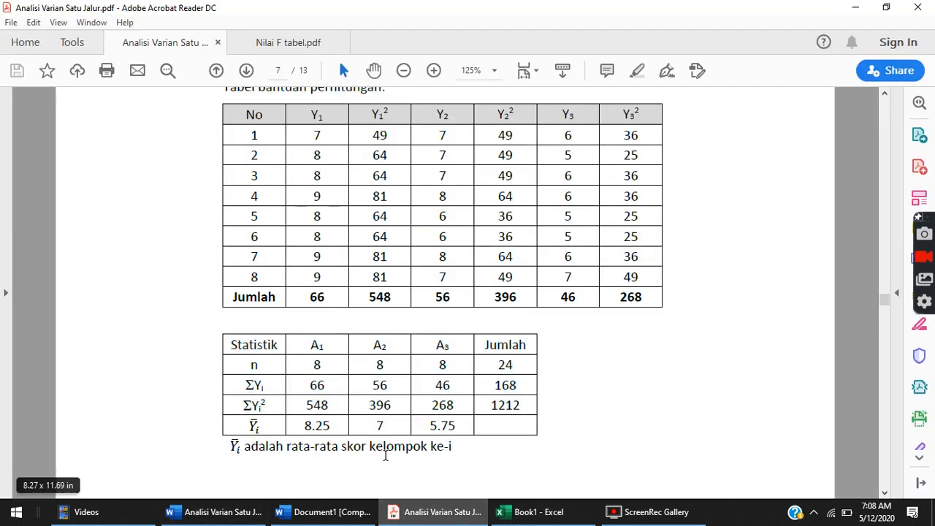
{"action": "scroll", "coordinate": [570, 417], "scroll_direction": "down", "scroll_amount": 2}
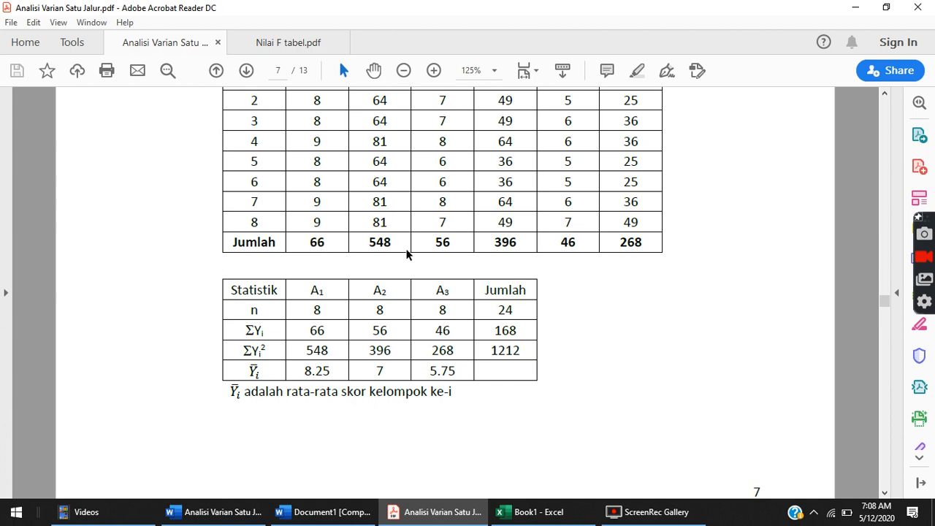
{"action": "scroll", "coordinate": [398, 250], "scroll_direction": "down", "scroll_amount": 10}
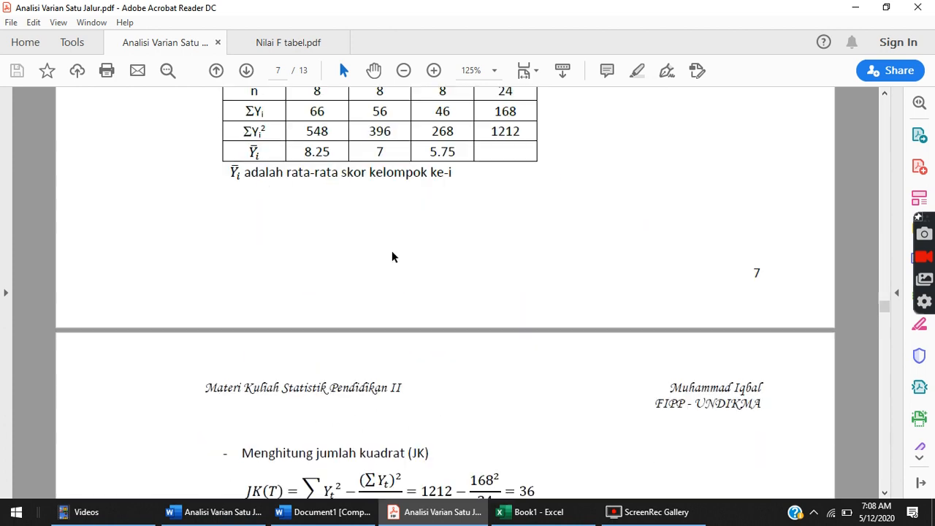
{"action": "scroll", "coordinate": [387, 254], "scroll_direction": "down", "scroll_amount": 4}
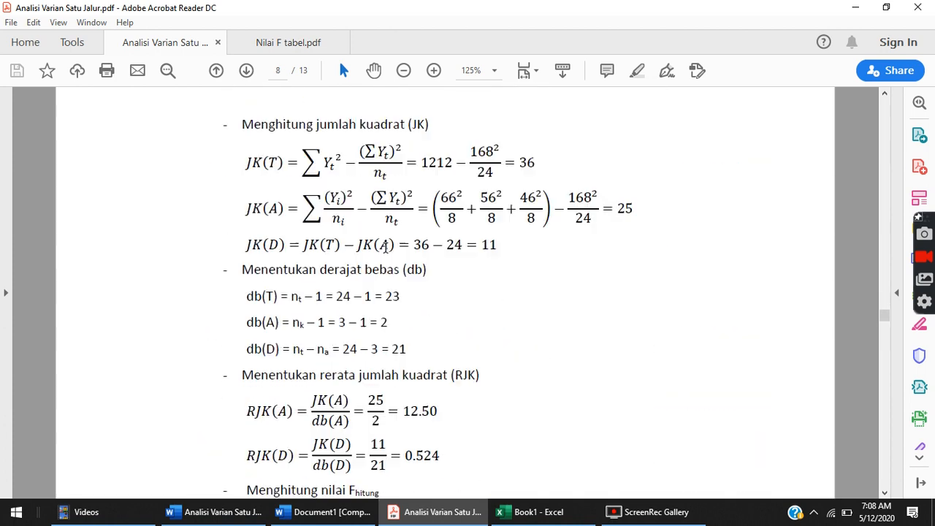